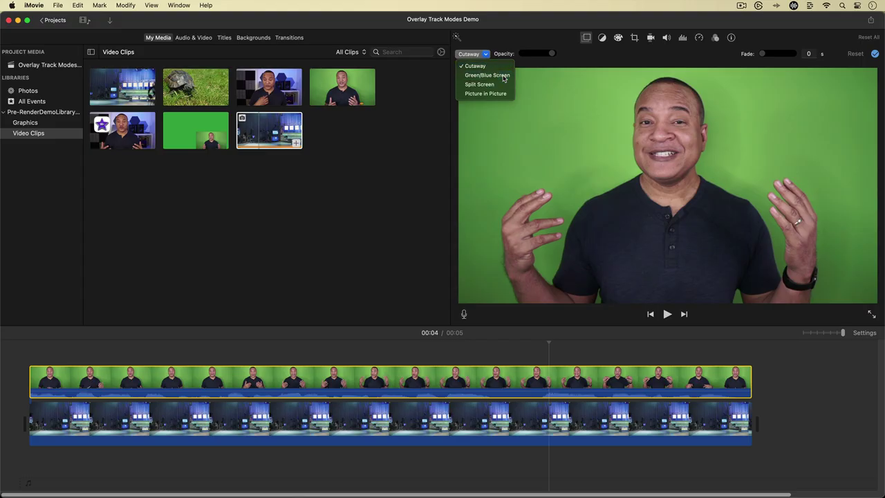
pyautogui.click(415, 207)
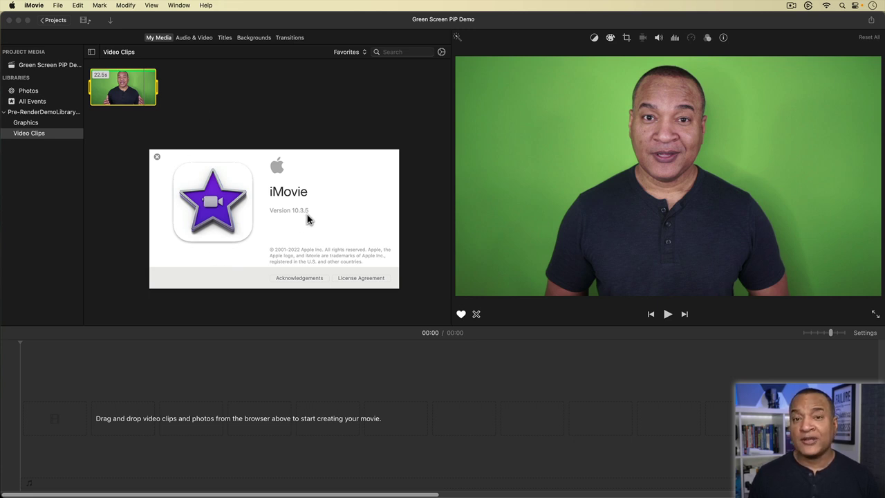
# - Close the version information window and add the Educational Still map background to the empty timeline
pyautogui.click(157, 158)
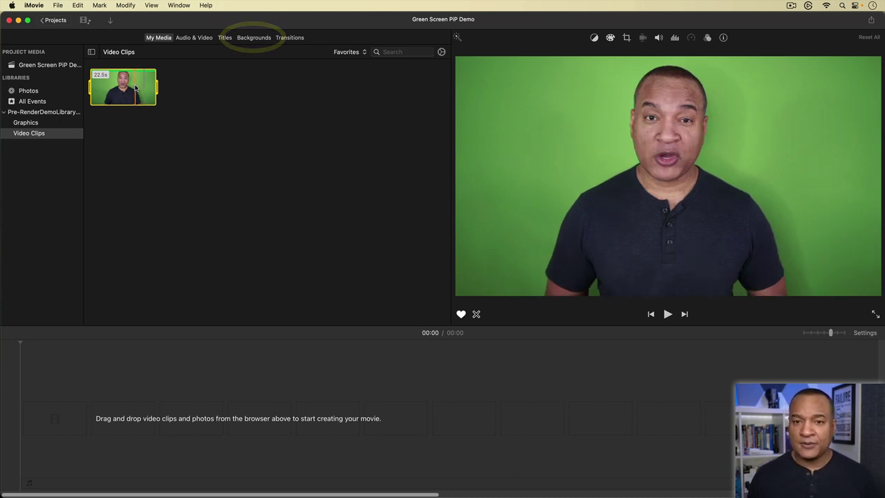
pyautogui.click(255, 39)
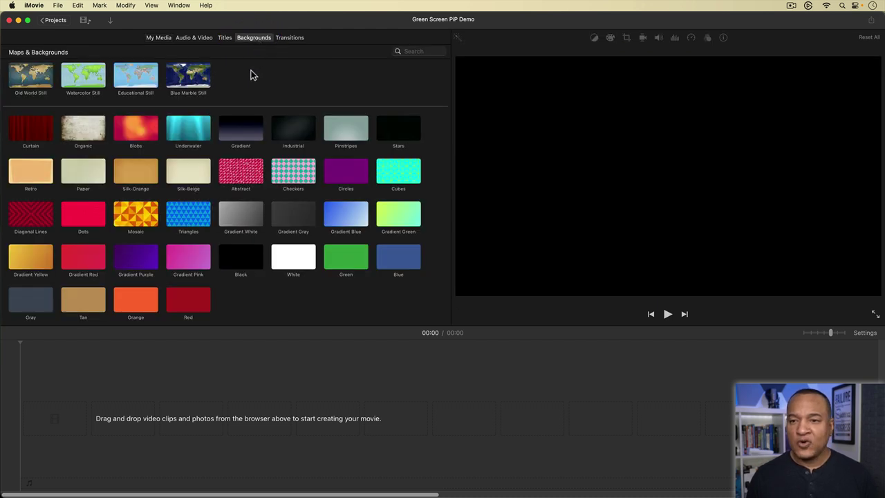
pyautogui.scroll(3, 252, 78)
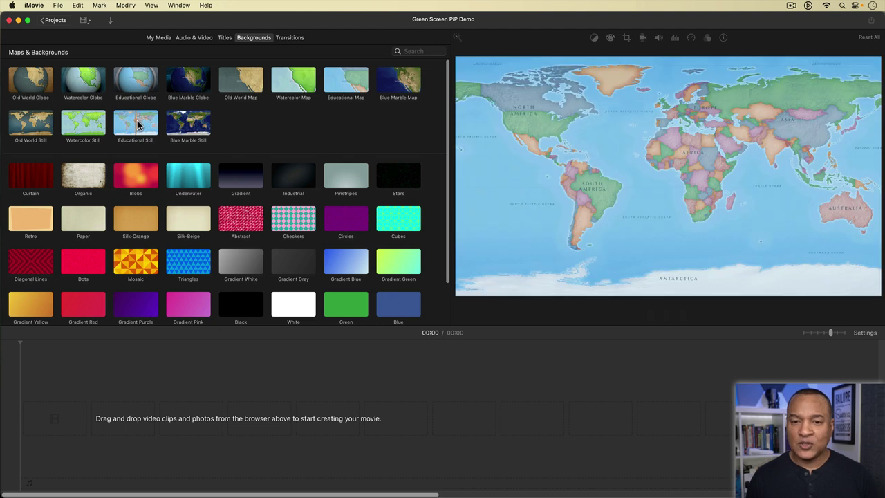
pyautogui.click(136, 124)
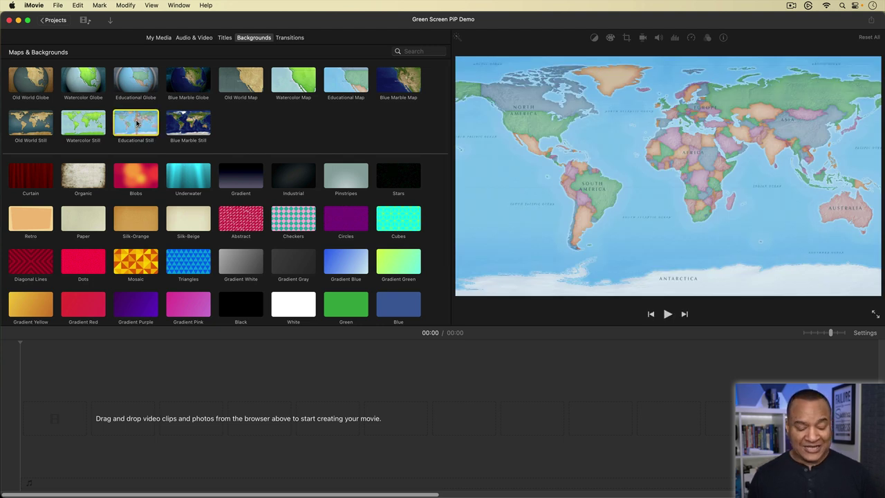
pyautogui.press('e')
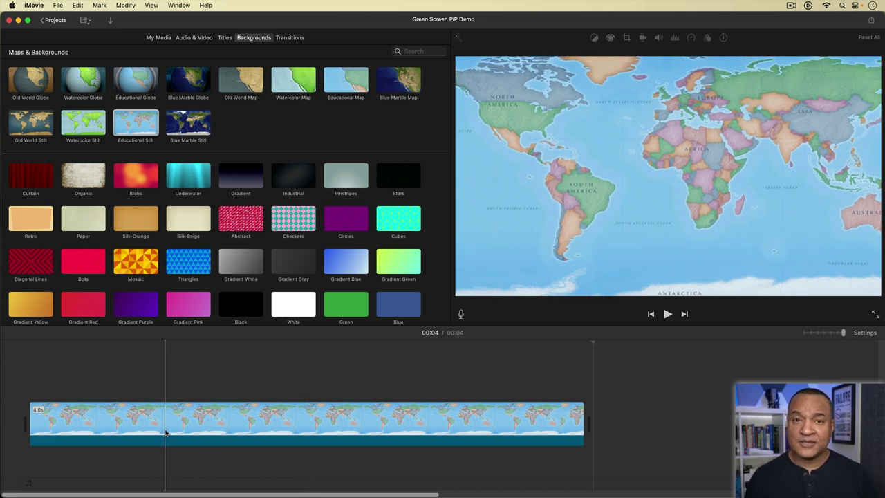
# - Change the map clip's crop style to Crop to Fill and apply it
pyautogui.click(210, 419)
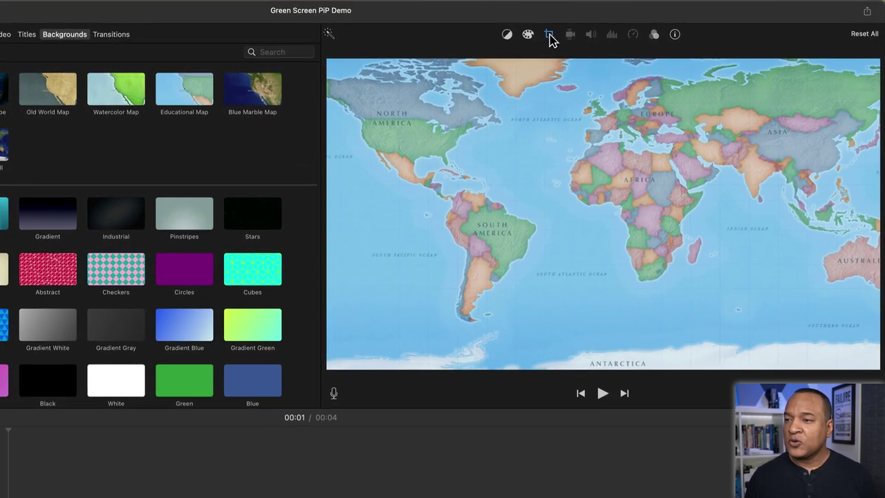
pyautogui.click(549, 35)
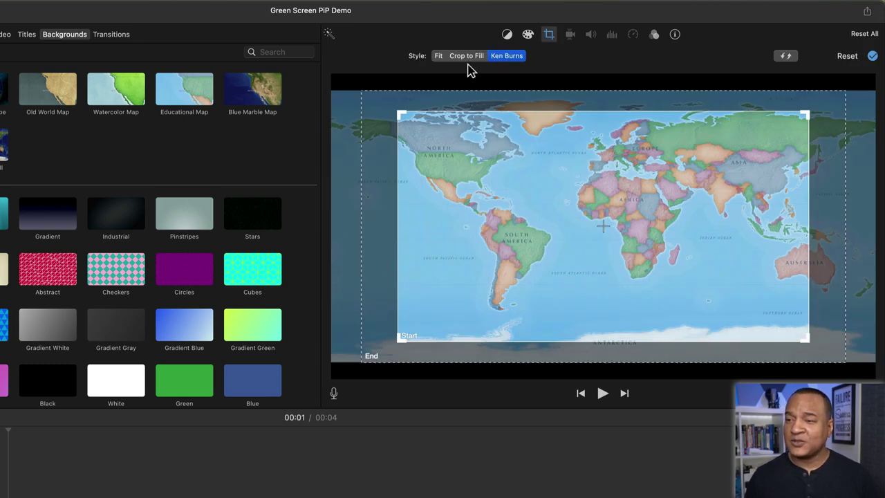
pyautogui.click(468, 57)
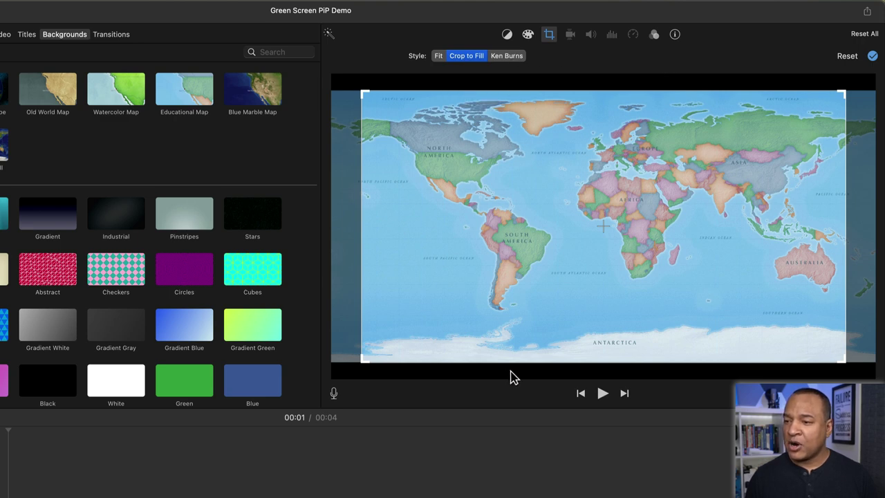
pyautogui.click(873, 57)
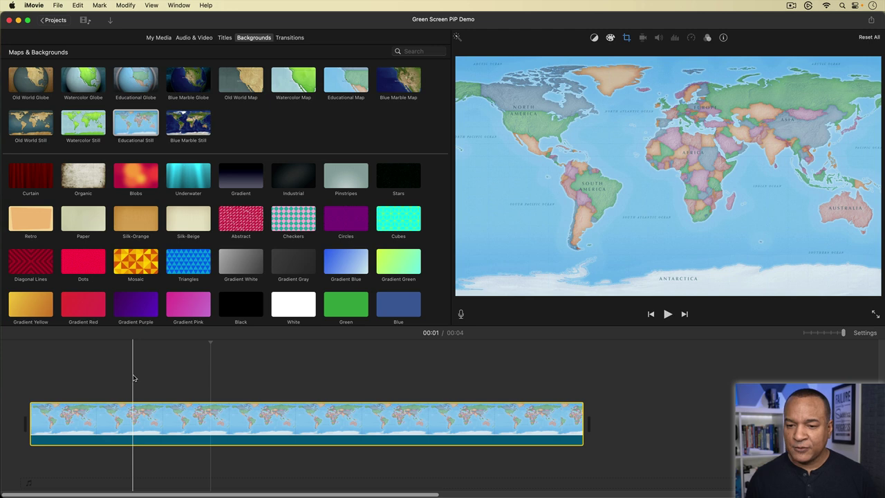
# - Connect the green-screen clip from Video Clips above the map as an overlay and align its start with the map's start
pyautogui.click(158, 38)
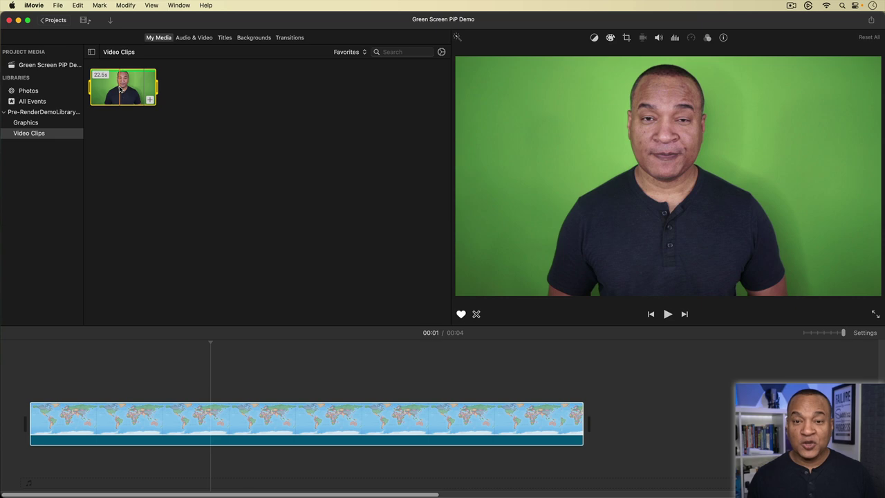
pyautogui.press('q')
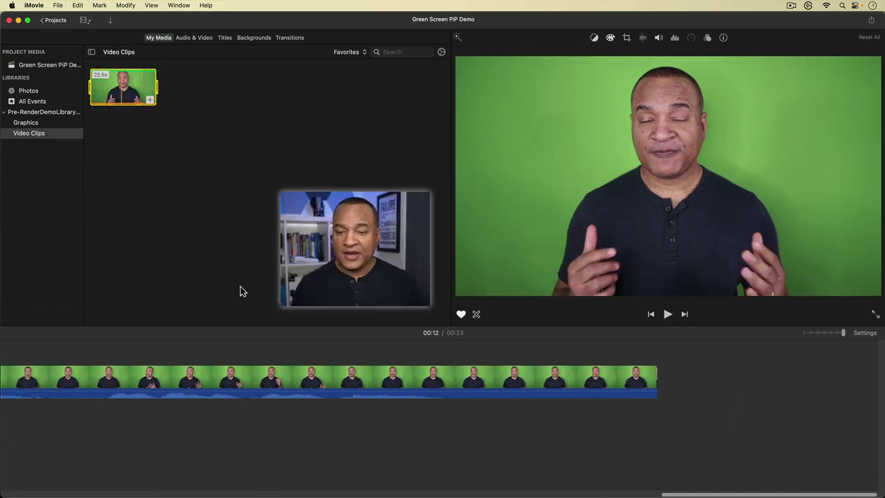
pyautogui.hscroll(-5, 121, 413)
pyautogui.hscroll(-10, 122, 414)
pyautogui.hscroll(-6, 121, 414)
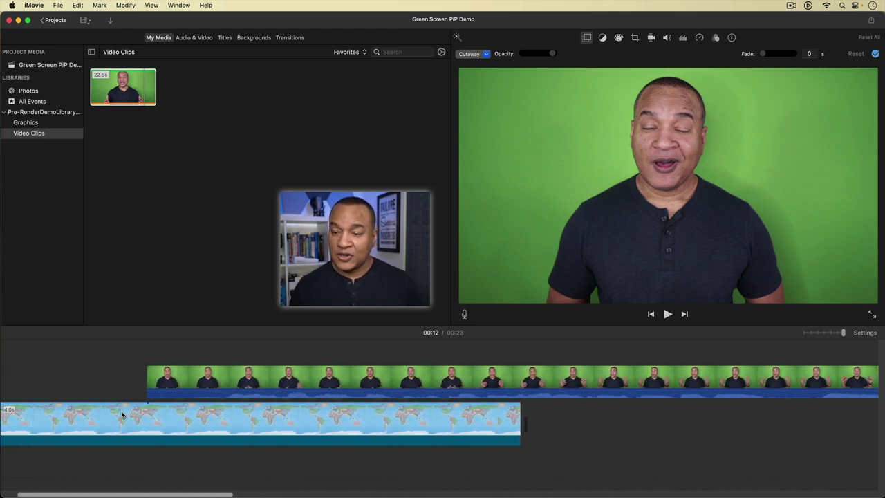
pyautogui.press('super+minus')
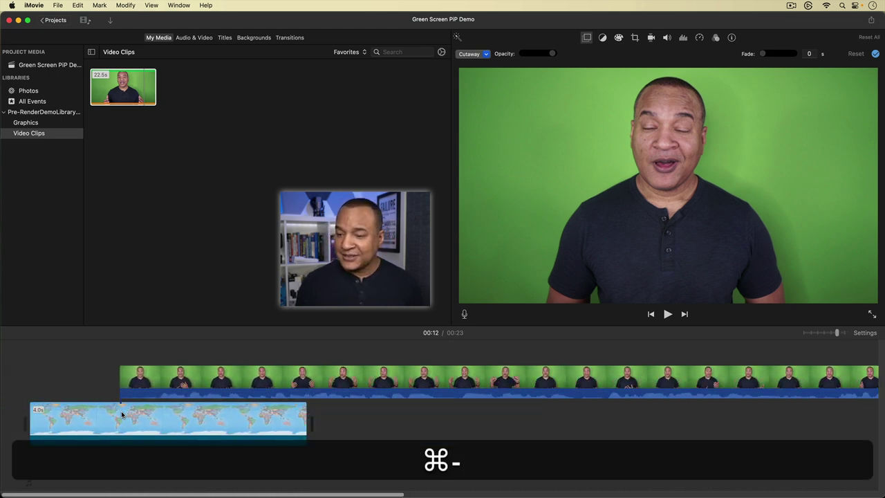
pyautogui.press('super+minus')
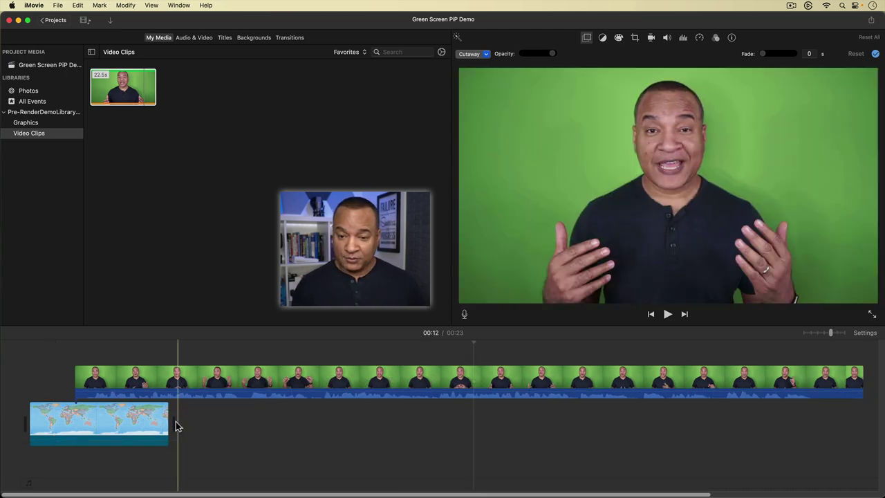
pyautogui.moveTo(202, 377); pyautogui.dragTo(152, 358)
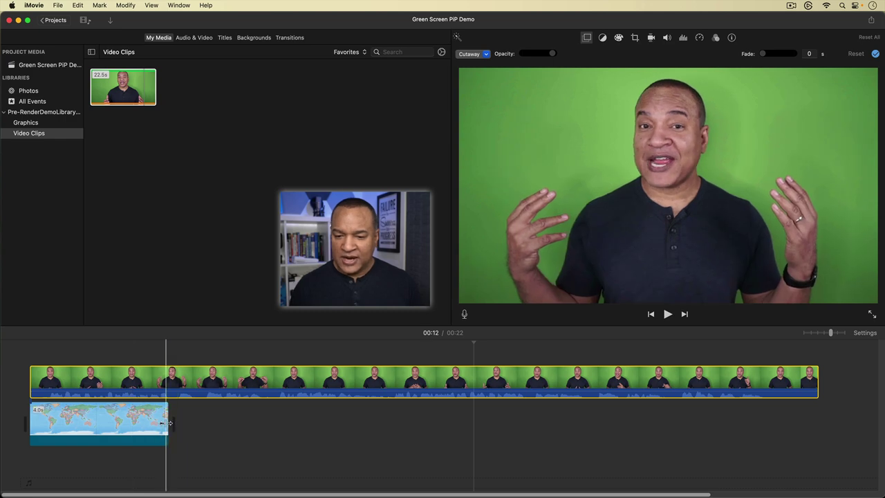
# - Extend the map clip to 22.5 s to match the overlay's end and play part of the timeline
pyautogui.moveTo(171, 422); pyautogui.dragTo(810, 423)
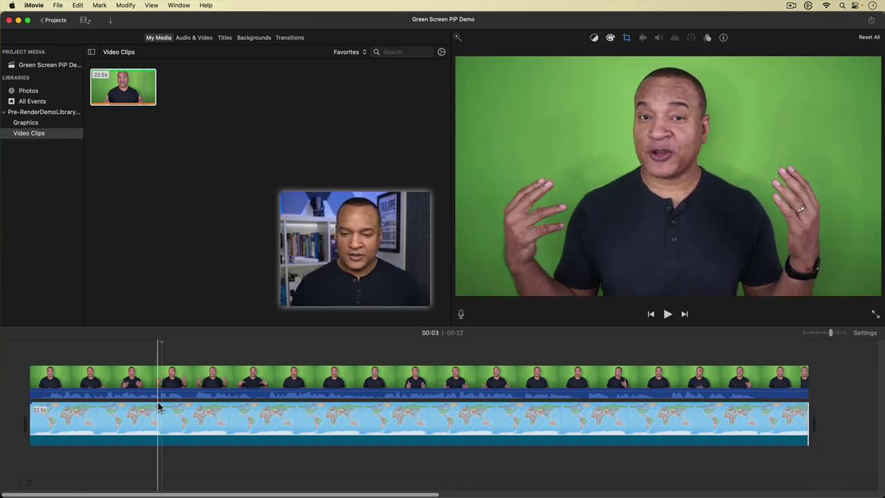
pyautogui.press('space')
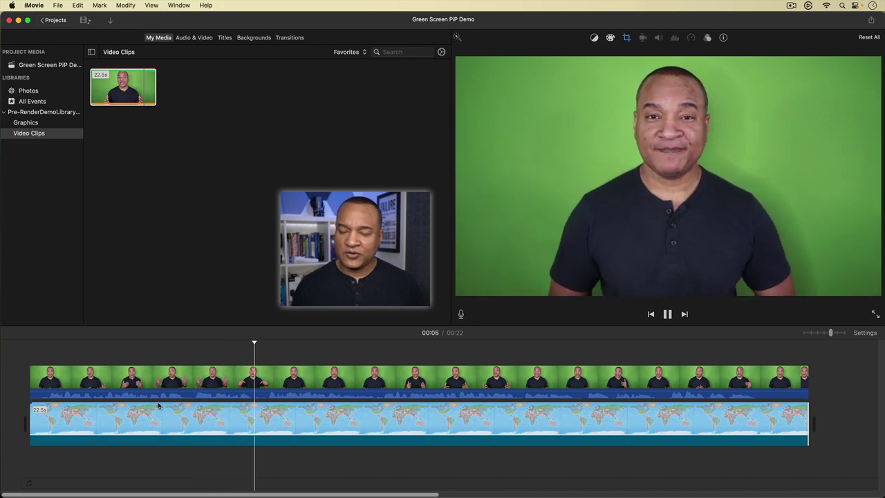
pyautogui.press('space')
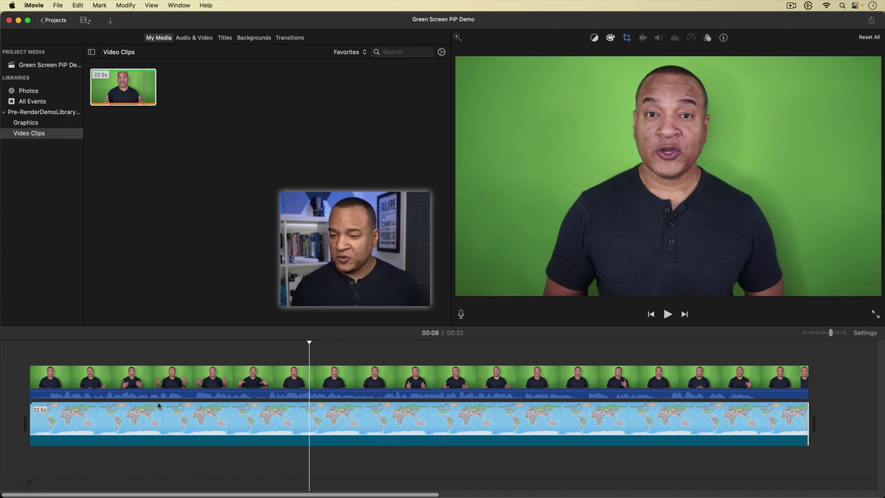
# - Set the overlay clip's mode to Green/Blue Screen and play the keyed result over the map
pyautogui.click(307, 378)
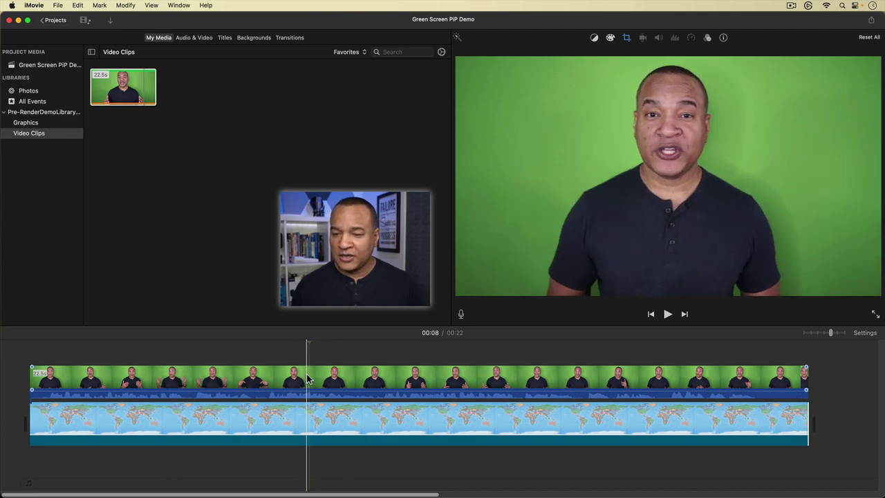
pyautogui.click(308, 379)
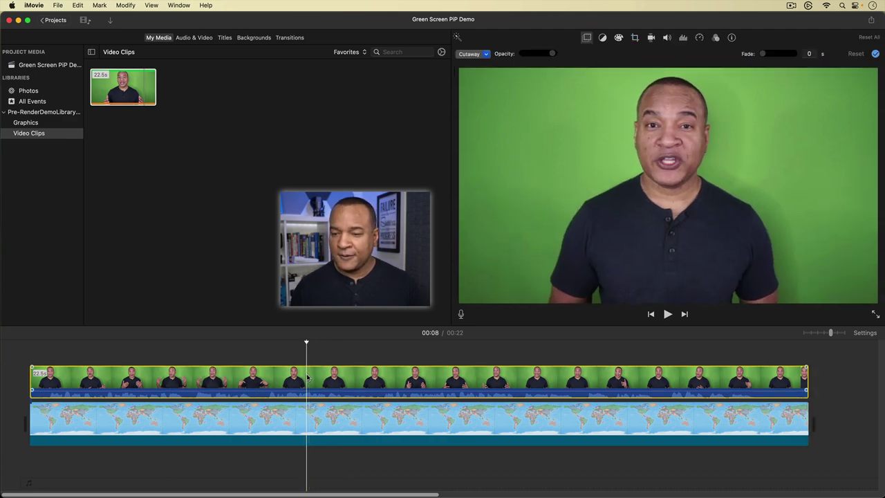
pyautogui.click(485, 54)
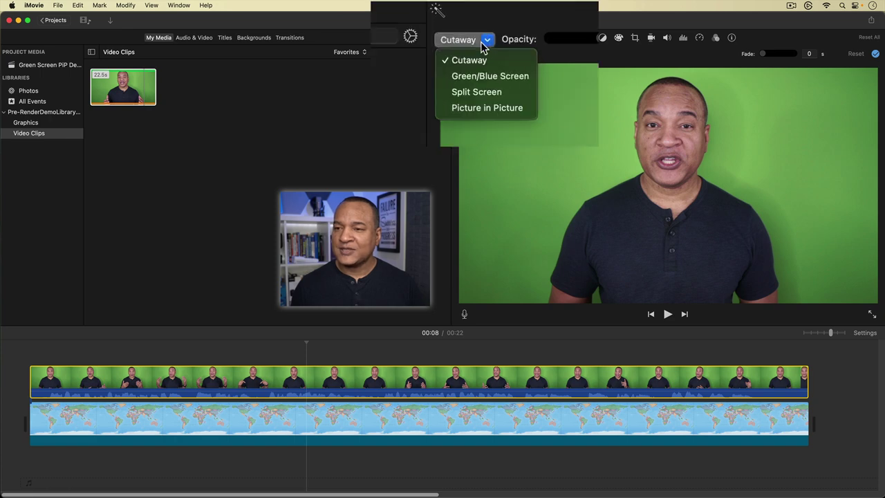
pyautogui.click(492, 76)
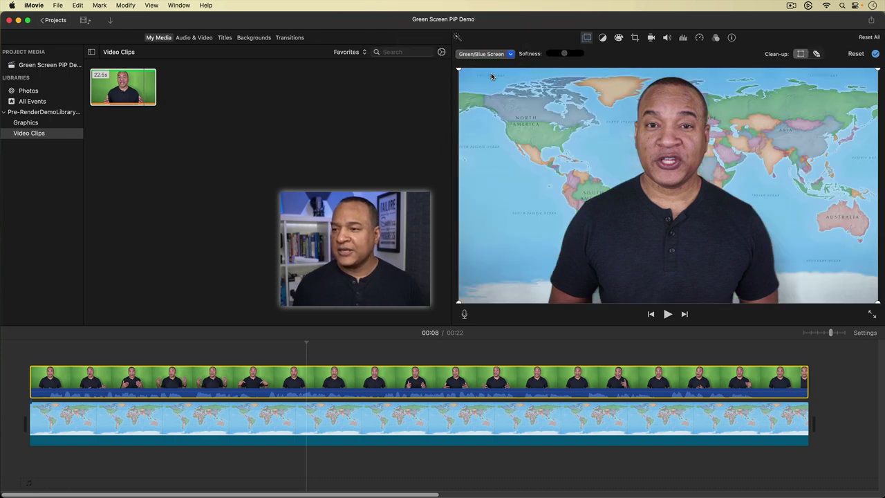
pyautogui.click(200, 361)
pyautogui.press('space')
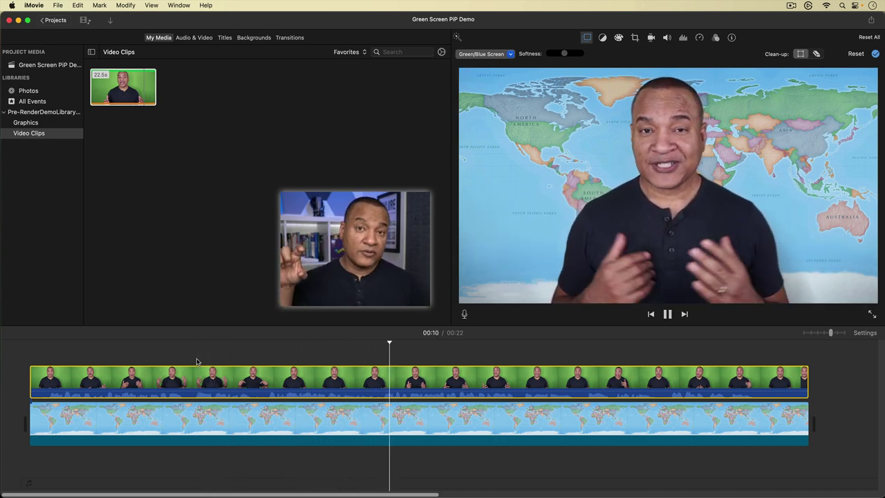
pyautogui.press('space')
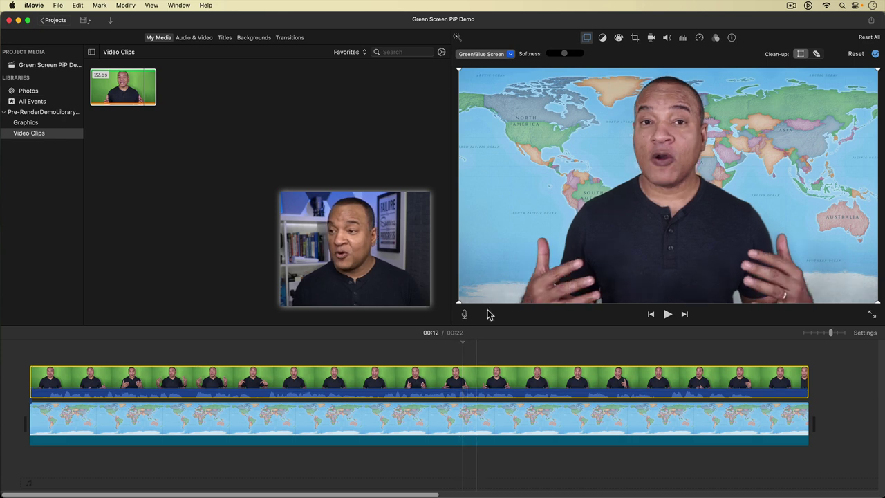
# - Switch the overlay clip to Picture in Picture, enlarge the inset and place it over the map's lower-right area
pyautogui.click(488, 51)
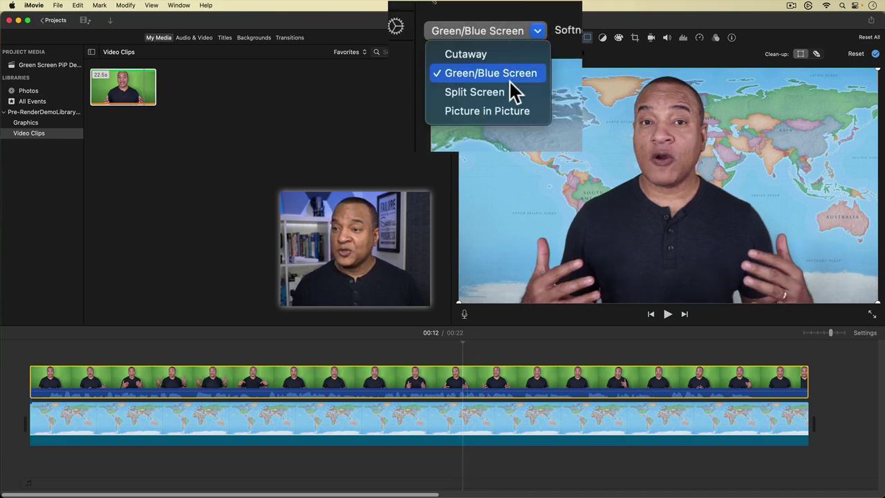
pyautogui.click(507, 95)
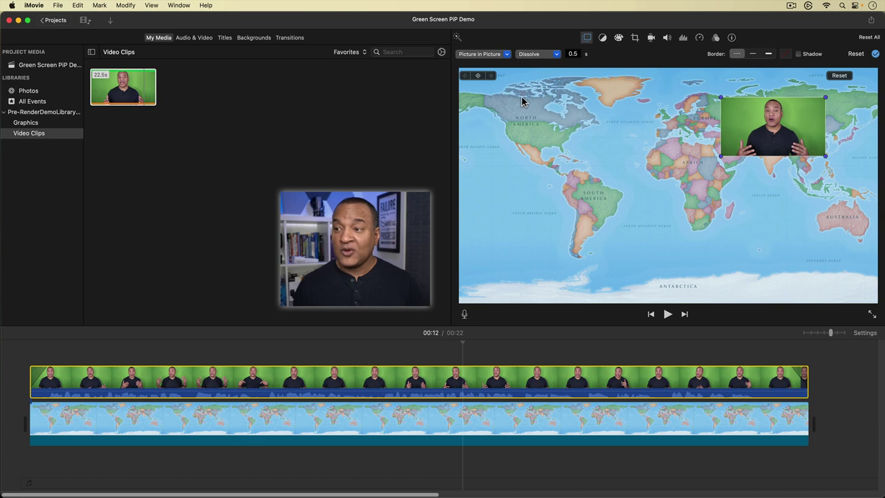
pyautogui.moveTo(777, 137); pyautogui.dragTo(750, 267)
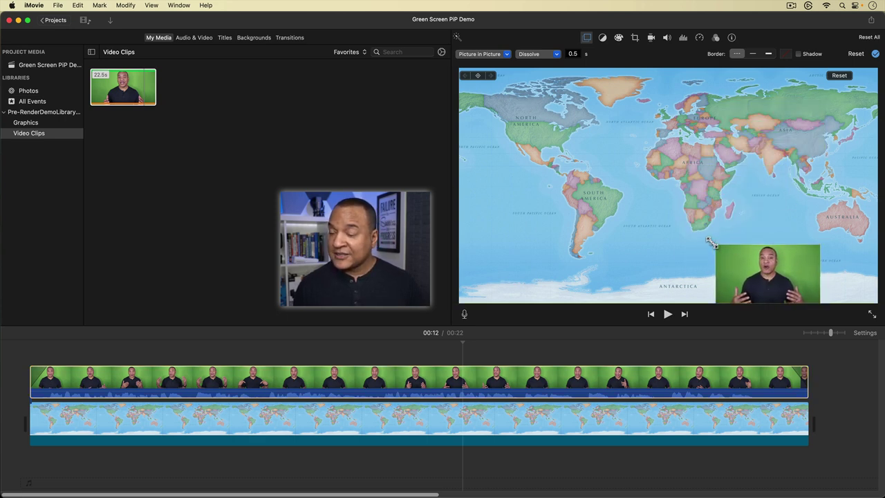
pyautogui.moveTo(713, 245); pyautogui.dragTo(635, 200)
pyautogui.moveTo(731, 216); pyautogui.dragTo(765, 218)
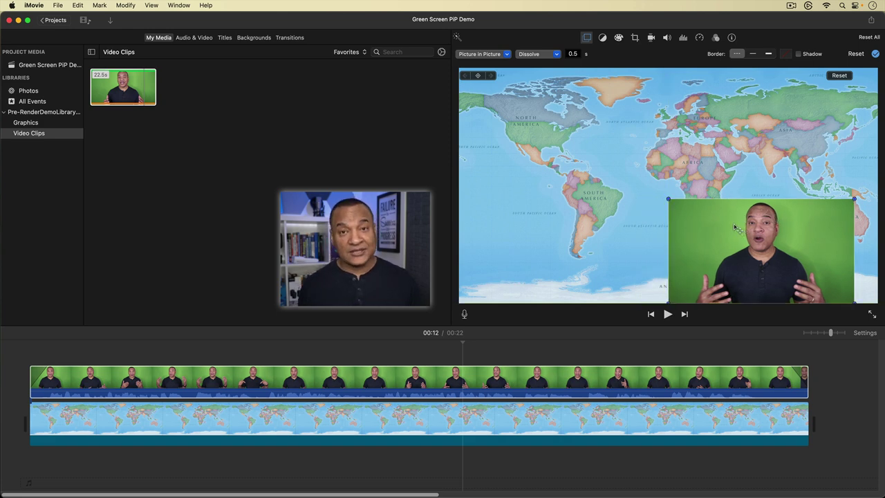
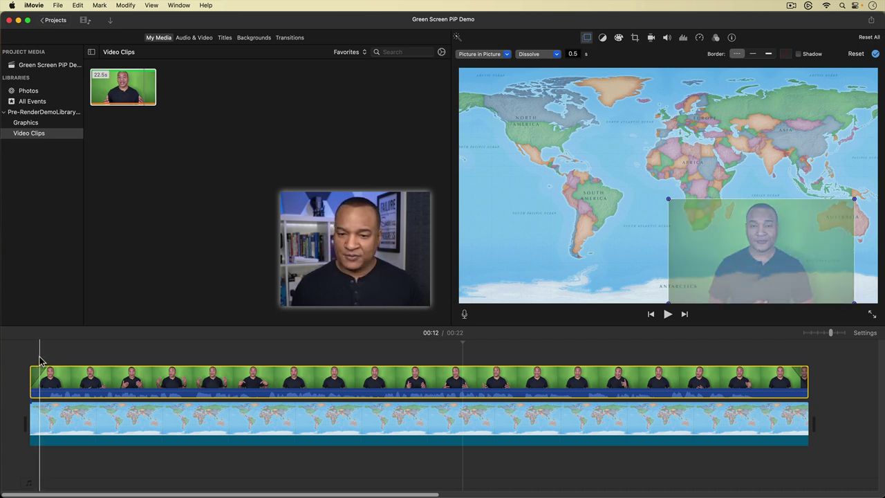
# - Enlarge the picture-in-picture inset slightly near the timeline's start and reposition it along the map's lower edge
pyautogui.click(40, 360)
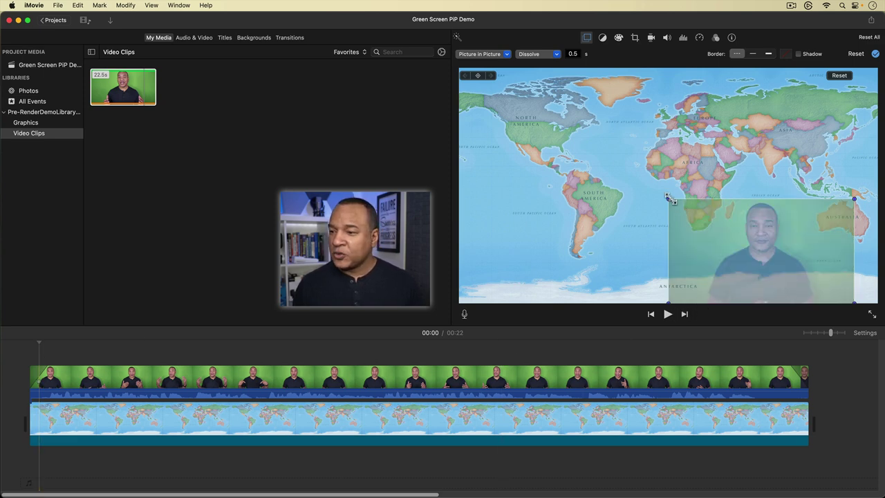
pyautogui.moveTo(670, 198); pyautogui.dragTo(662, 194)
pyautogui.moveTo(767, 205); pyautogui.dragTo(773, 220)
# - Reduce the overlay's dissolve to 0 s with its fade handle and lengthen it again to 0.85 s
pyautogui.click(50, 368)
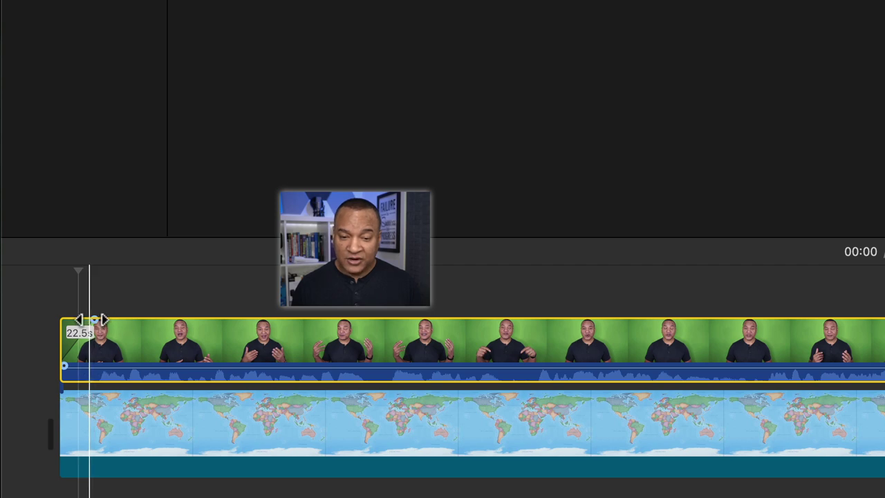
pyautogui.moveTo(90, 320); pyautogui.dragTo(57, 313)
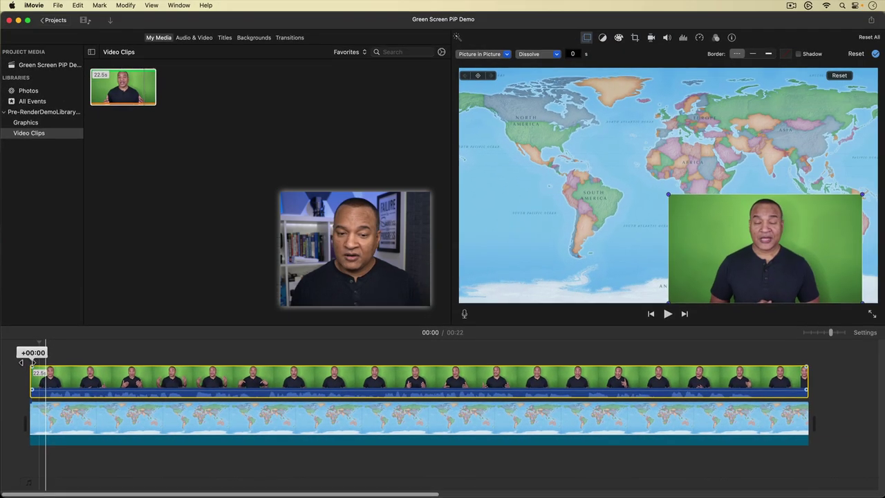
pyautogui.moveTo(34, 367); pyautogui.dragTo(59, 368)
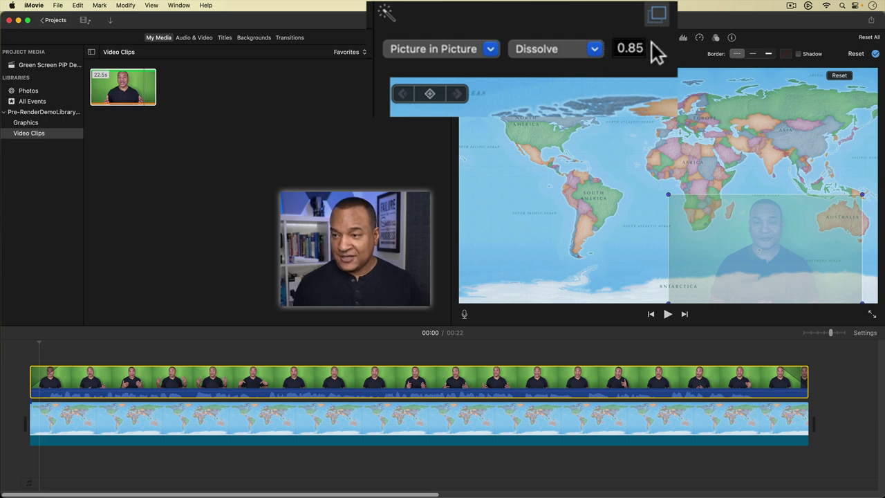
# - Set the overlay clip's dissolve duration to 0 s and place the playhead at about one second
pyautogui.click(621, 48)
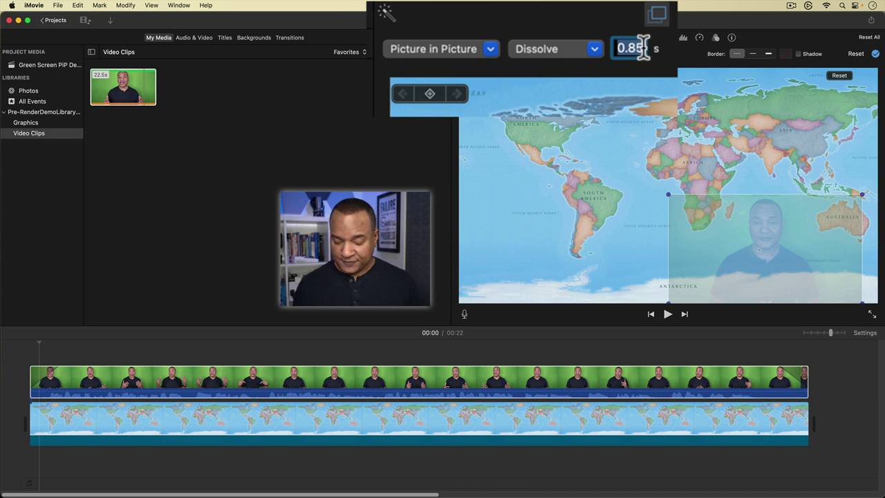
pyautogui.write('0')
pyautogui.press('Return')
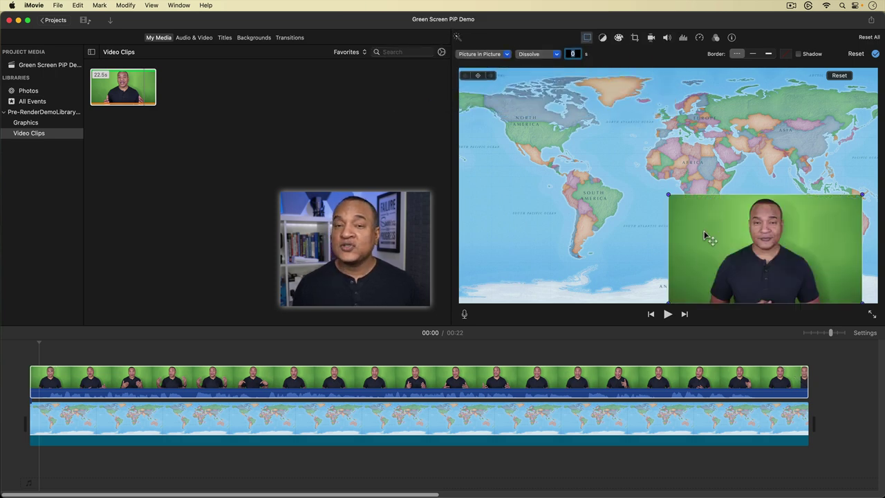
pyautogui.click(95, 354)
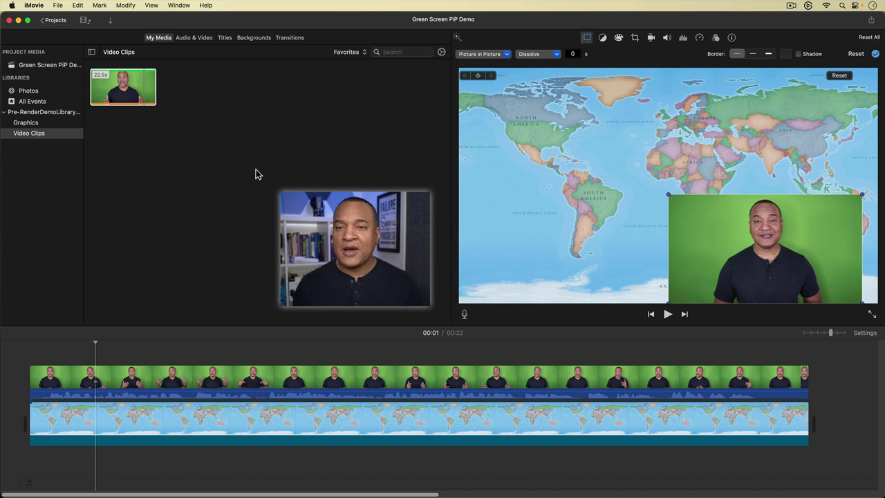
# - Replace the world map clip under the overlay with the solid Green background, using Replace from Start
pyautogui.click(261, 39)
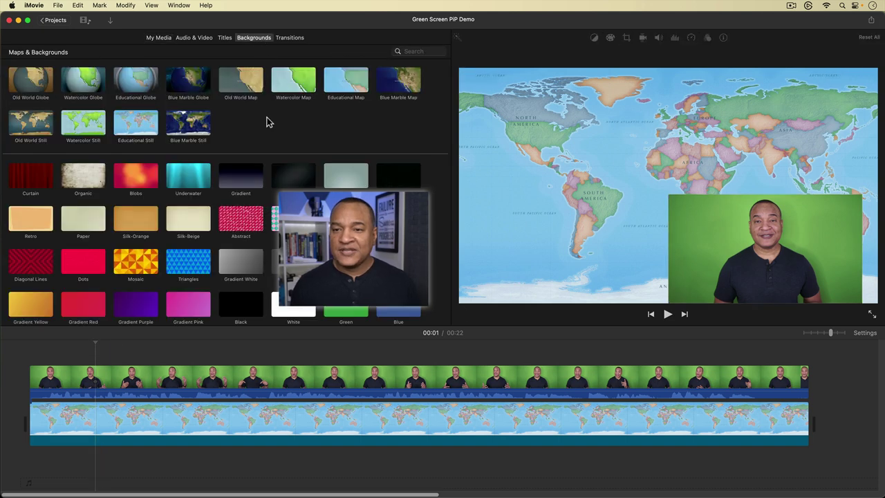
pyautogui.scroll(-2, 280, 135)
pyautogui.scroll(-1, 280, 134)
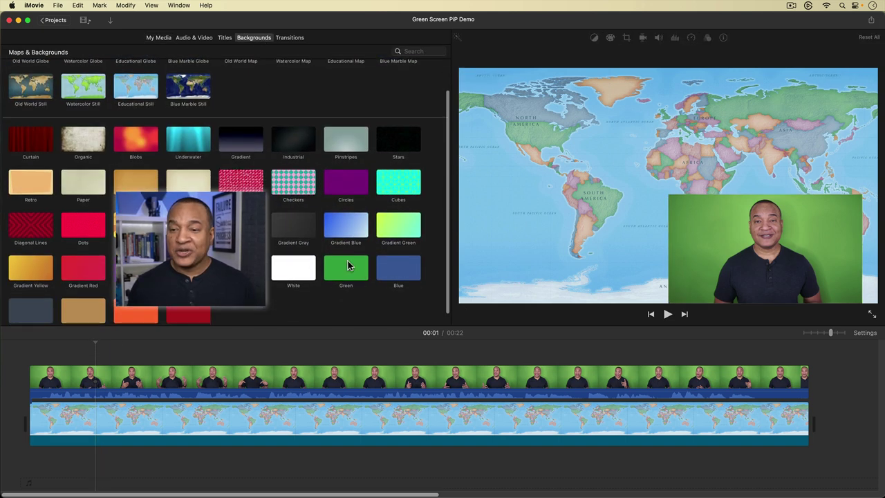
pyautogui.click(349, 270)
pyautogui.moveTo(350, 269); pyautogui.dragTo(96, 415)
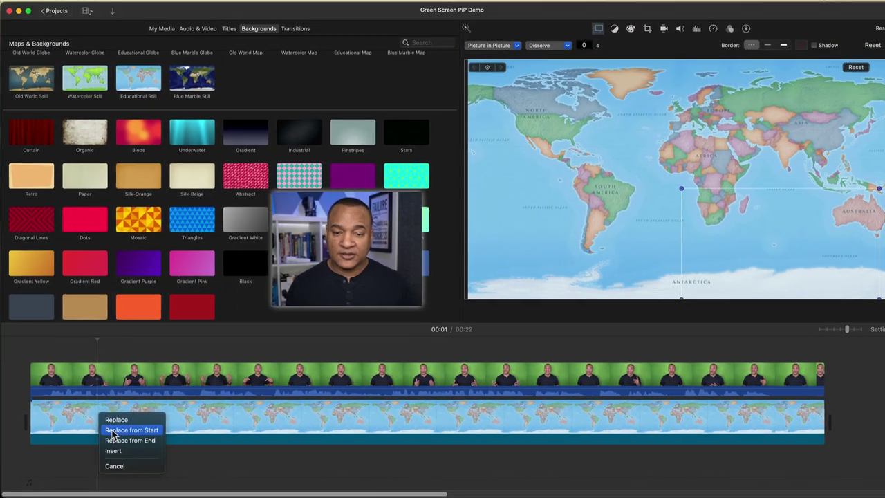
pyautogui.click(144, 412)
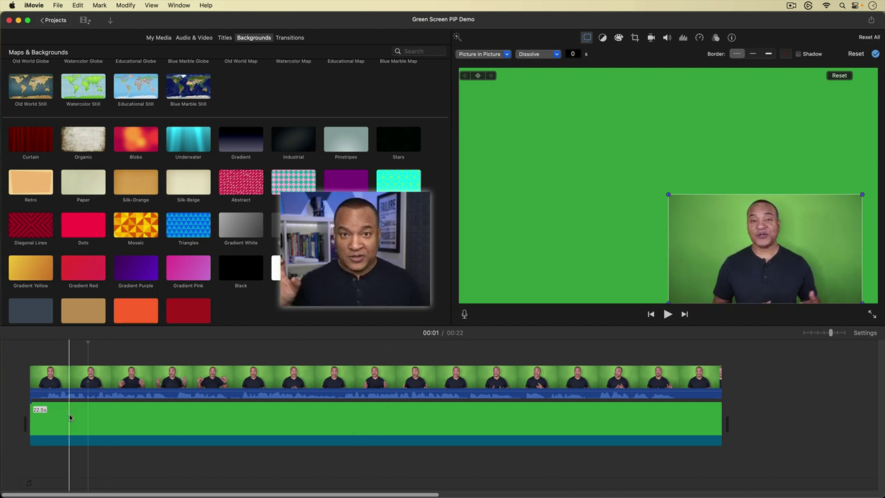
# - Play the opening seconds of the picture-in-picture inset over the green background
pyautogui.press('space')
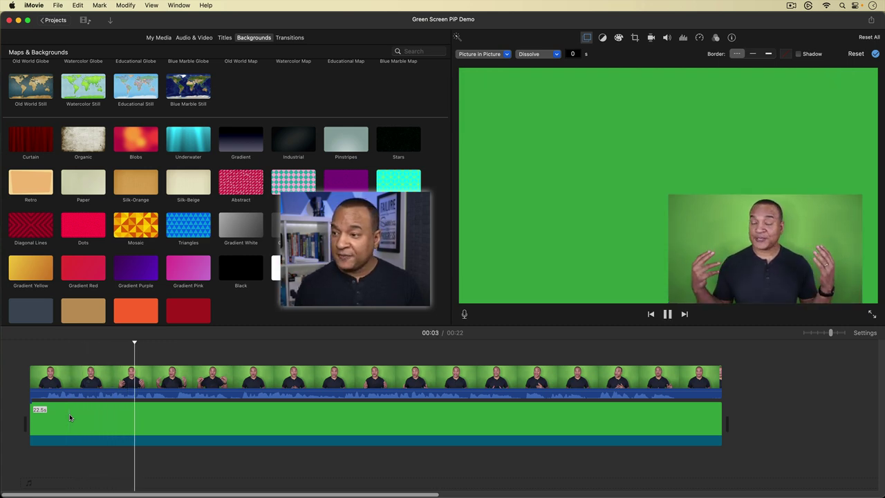
pyautogui.press('space')
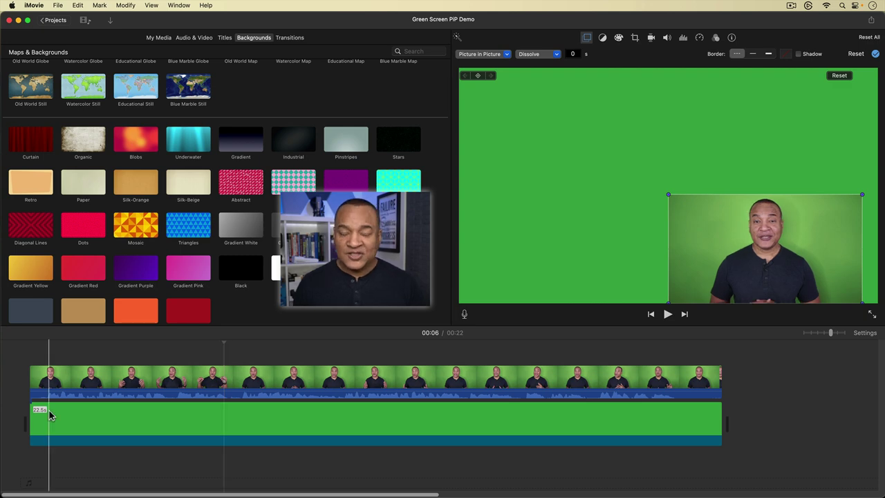
pyautogui.click(88, 376)
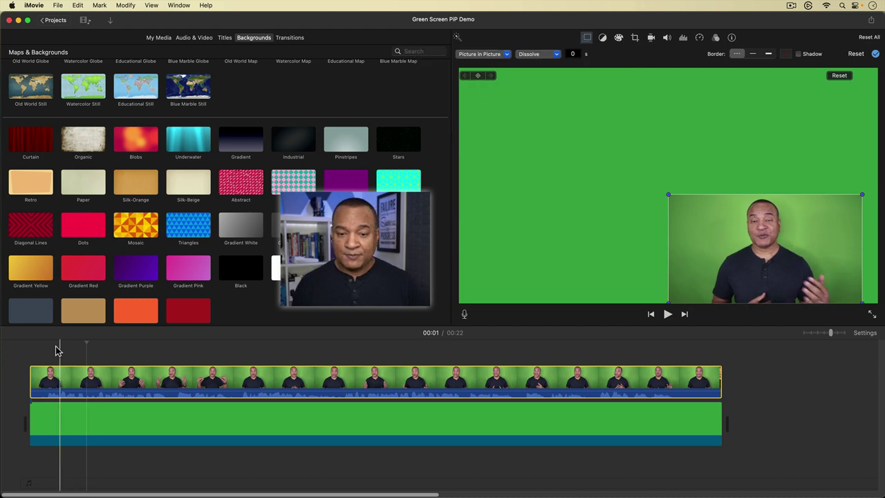
pyautogui.press('space')
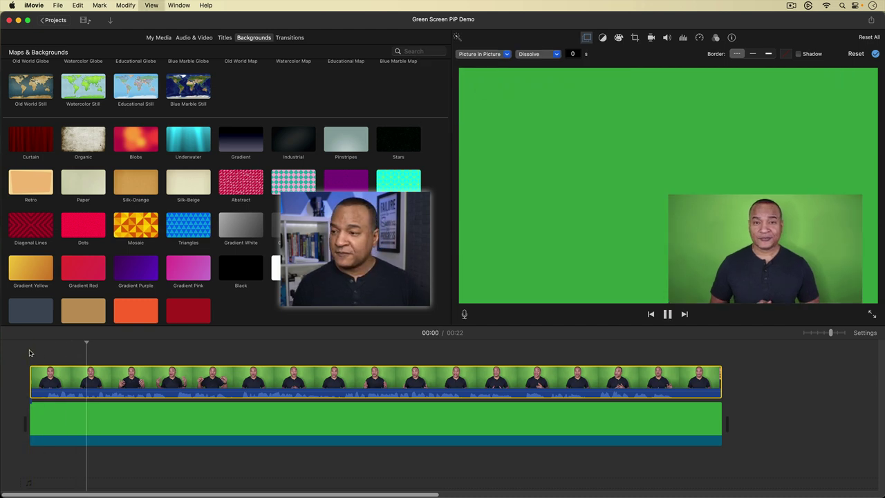
pyautogui.press('space')
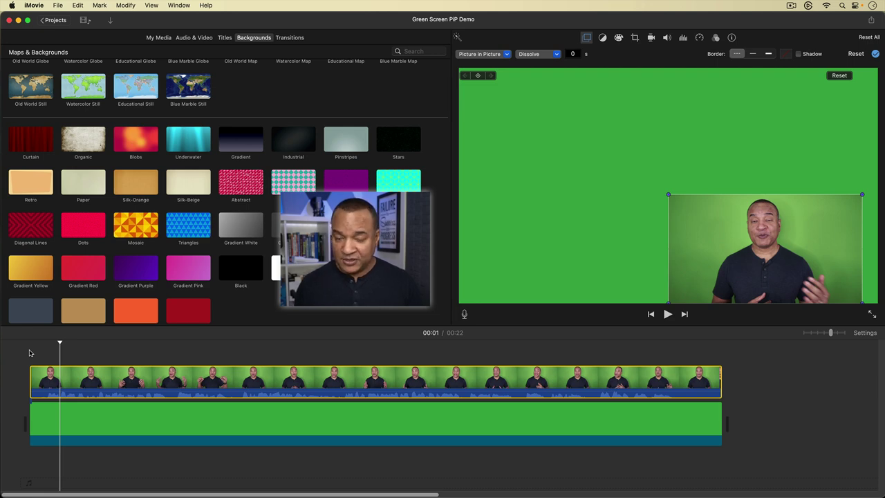
# - Add a picture-in-picture keyframe to the overlay clip just after its start to hold the inset's position
pyautogui.press('Left')
pyautogui.press('Left')
pyautogui.press('Left')
pyautogui.press('Left')
pyautogui.press('Left')
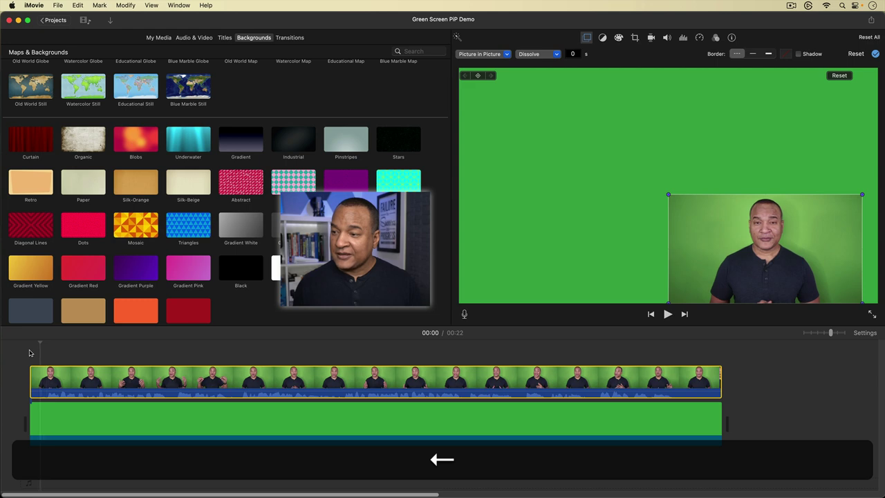
pyautogui.press('Left')
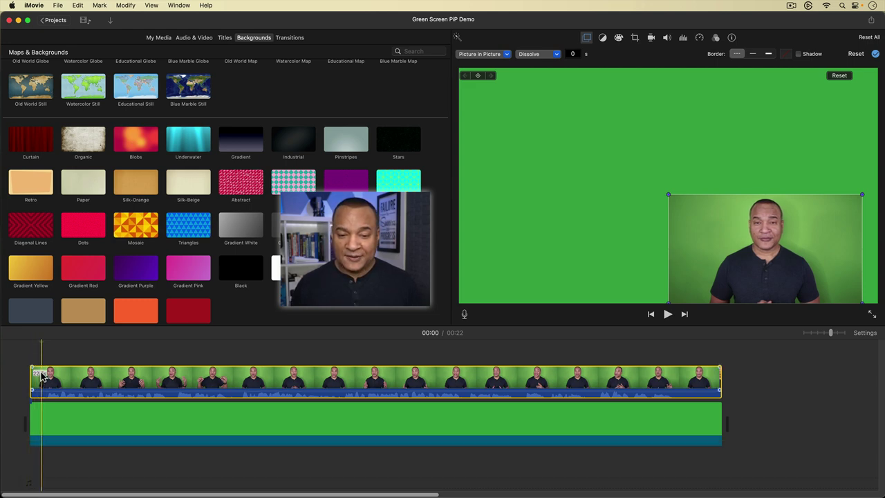
pyautogui.click(42, 364)
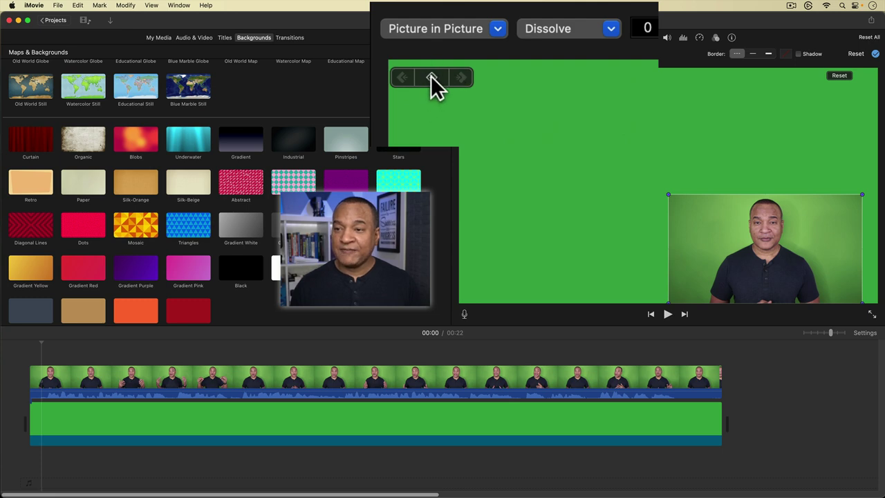
pyautogui.click(478, 76)
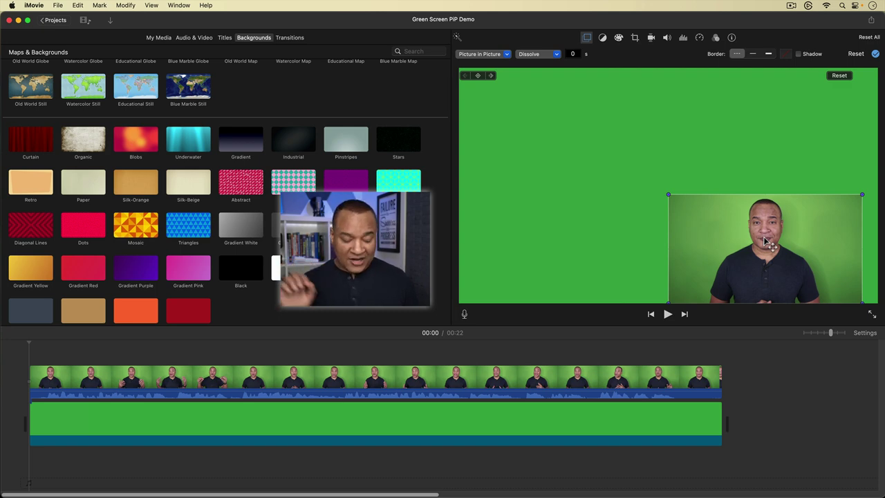
# - Move the inset completely past the frame's right edge at the clip's beginning and play the slide-in
pyautogui.moveTo(767, 241); pyautogui.dragTo(883, 230)
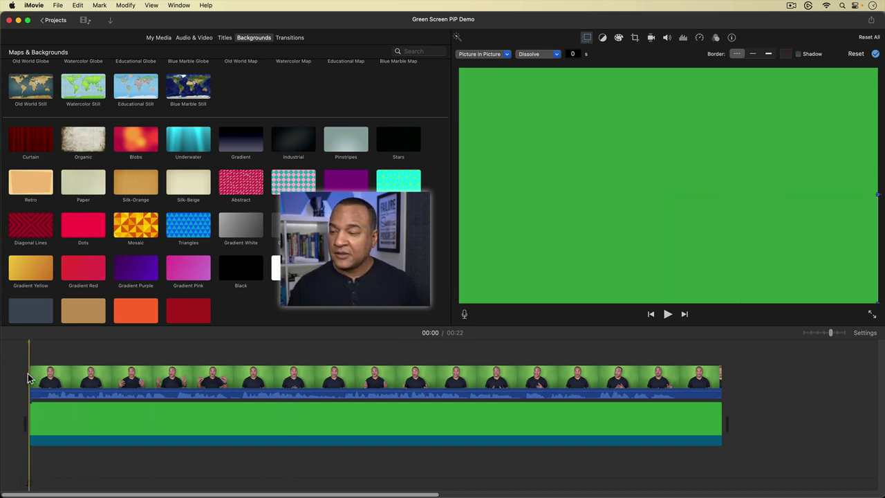
pyautogui.press('space')
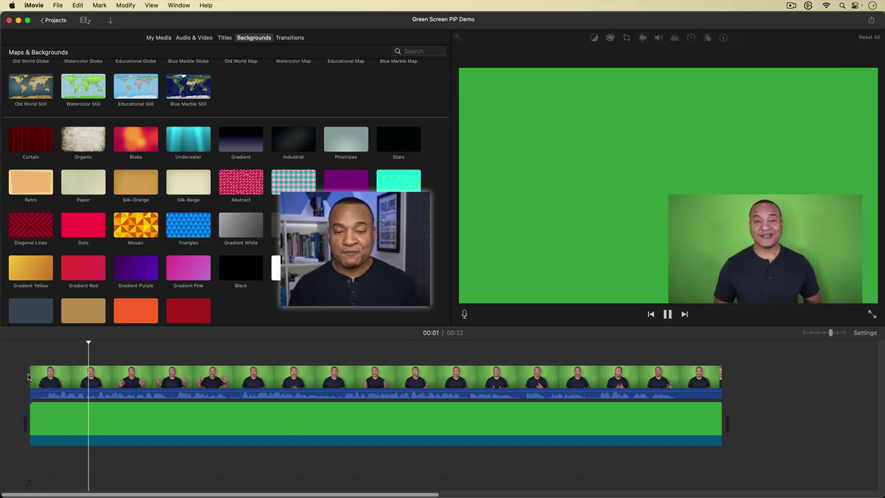
pyautogui.press('space')
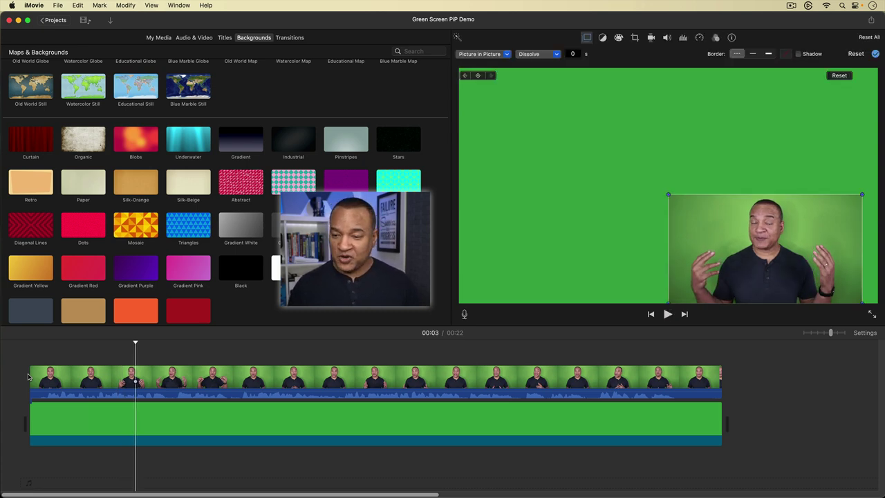
pyautogui.press('space')
# - Keyframe the inset's position near the clip's end, move it past the frame's right edge at the very end, and play the slide-out
pyautogui.click(707, 379)
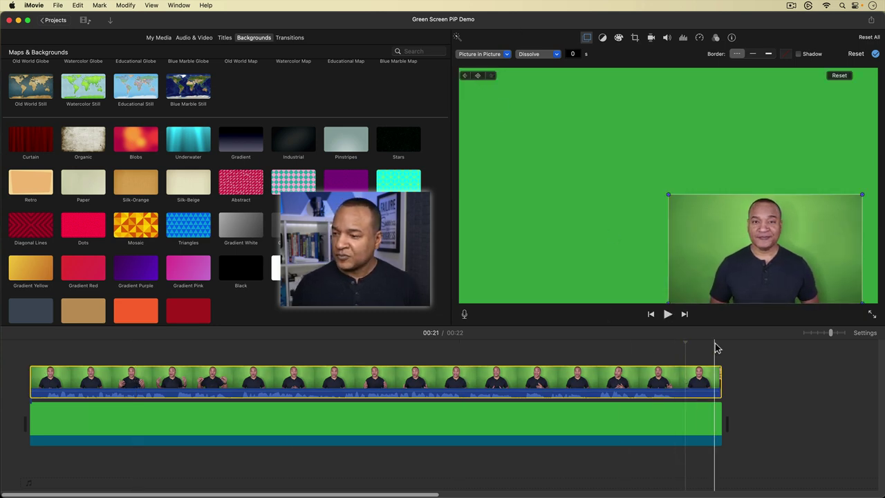
pyautogui.click(708, 346)
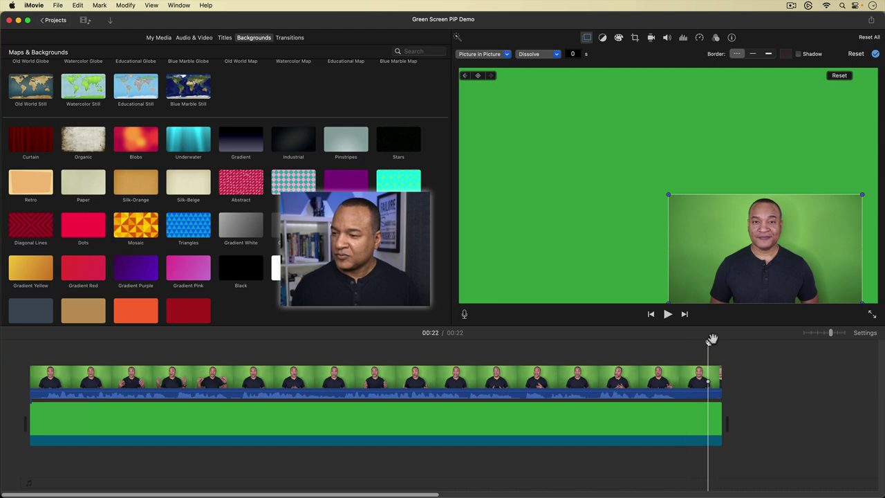
pyautogui.moveTo(860, 261); pyautogui.dragTo(884, 262)
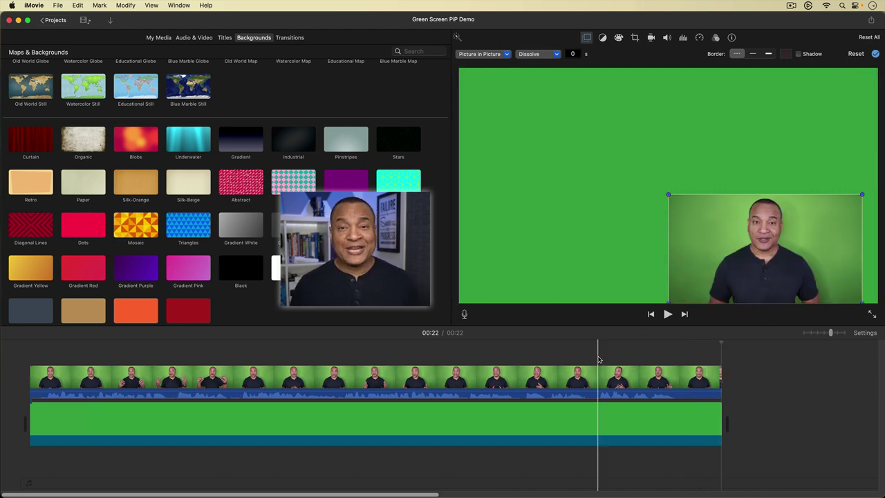
pyautogui.press('space')
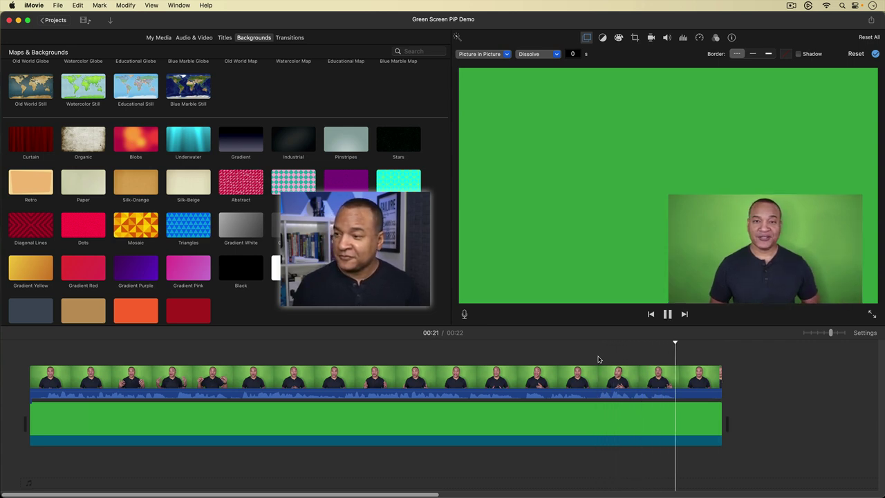
pyautogui.click(99, 379)
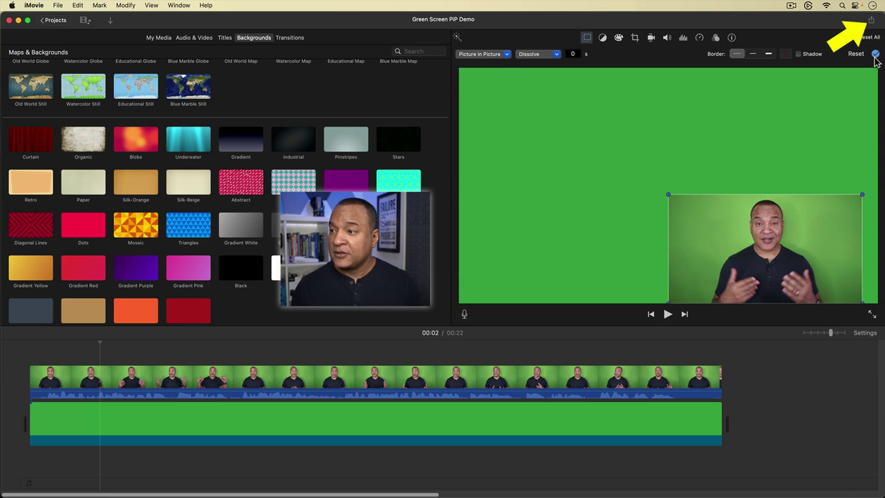
# - Start a file export of the project with quality Best (ProRes) and compression Better Quality
pyautogui.click(872, 21)
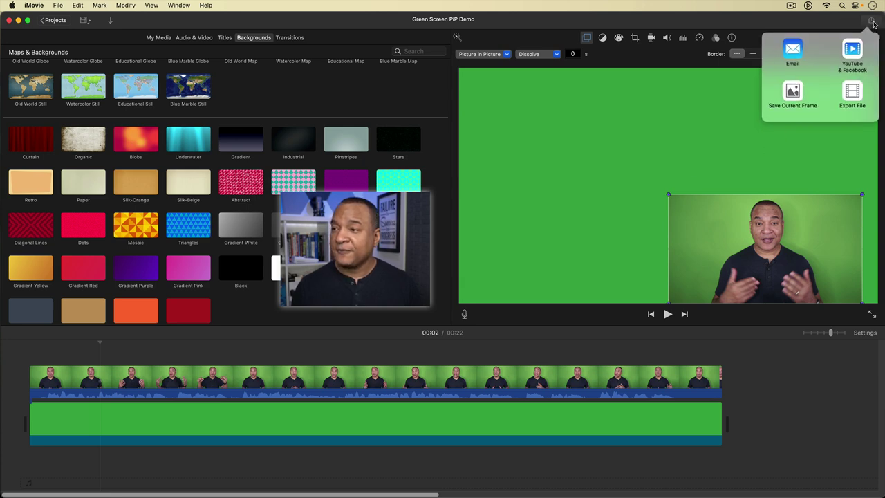
pyautogui.click(854, 91)
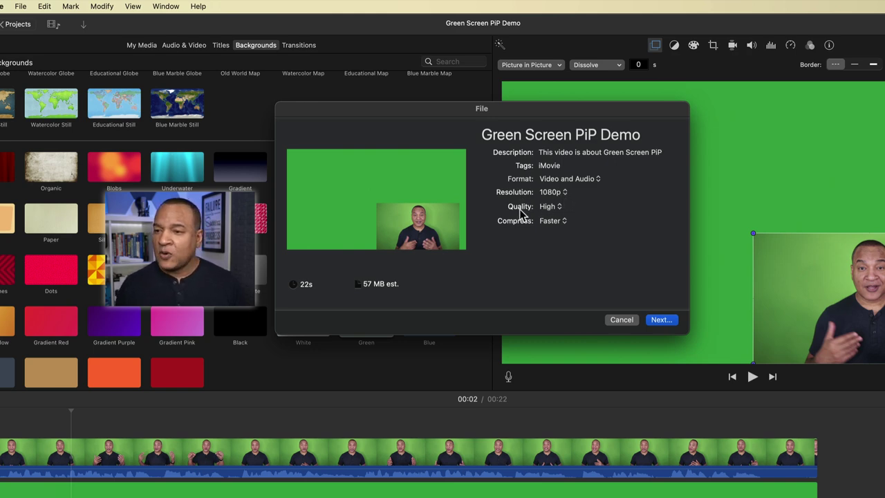
pyautogui.click(560, 208)
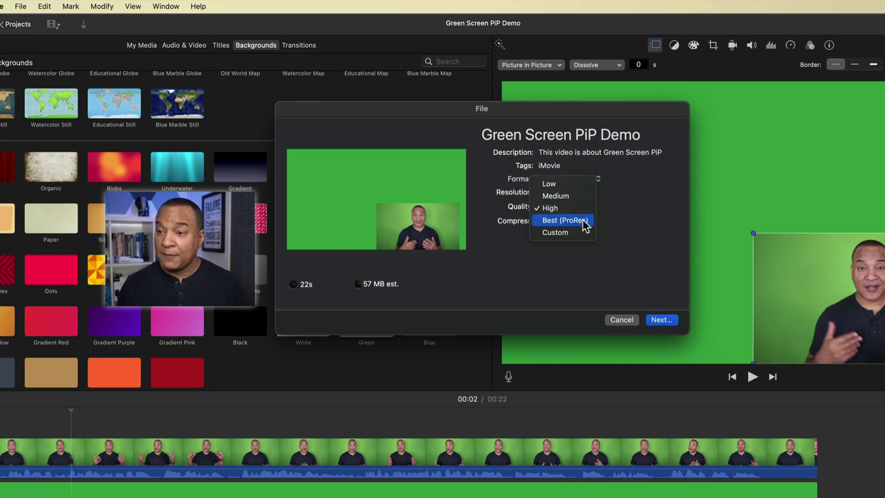
pyautogui.click(584, 221)
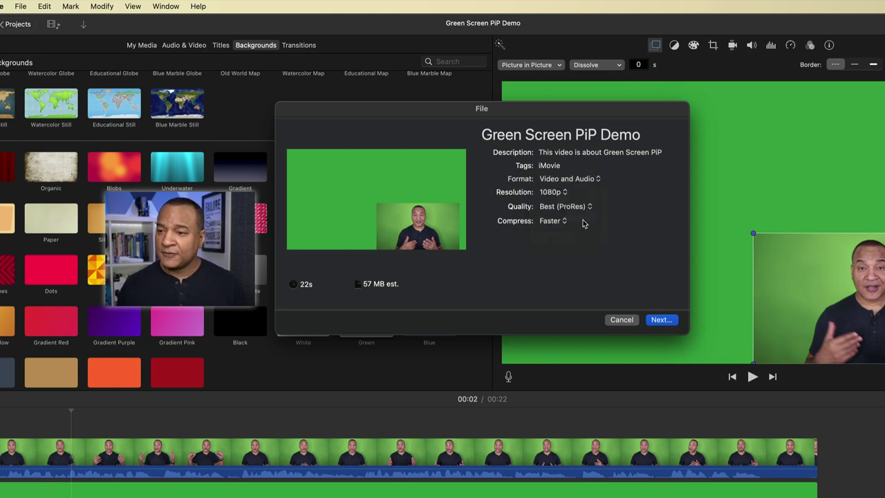
pyautogui.click(557, 223)
pyautogui.click(564, 236)
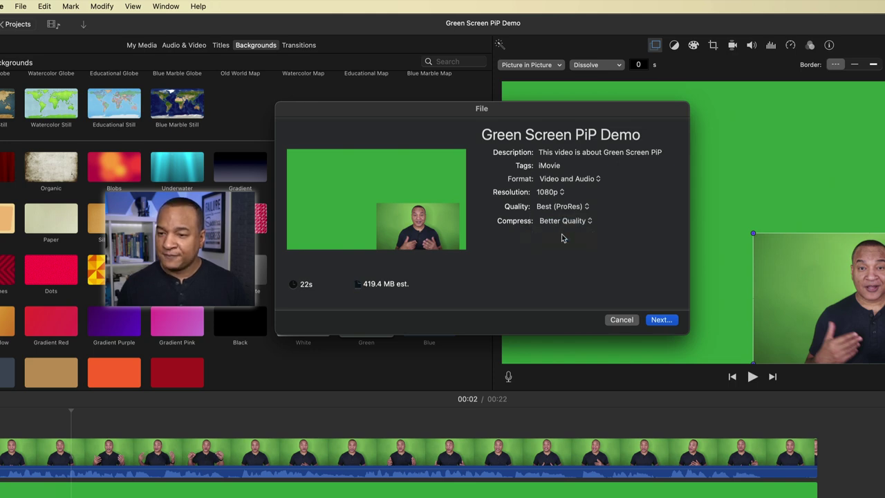
# - Save the export as "Green Screen PiP Demo First Pass" in the iMovie Pre-Rendering folder
pyautogui.click(659, 321)
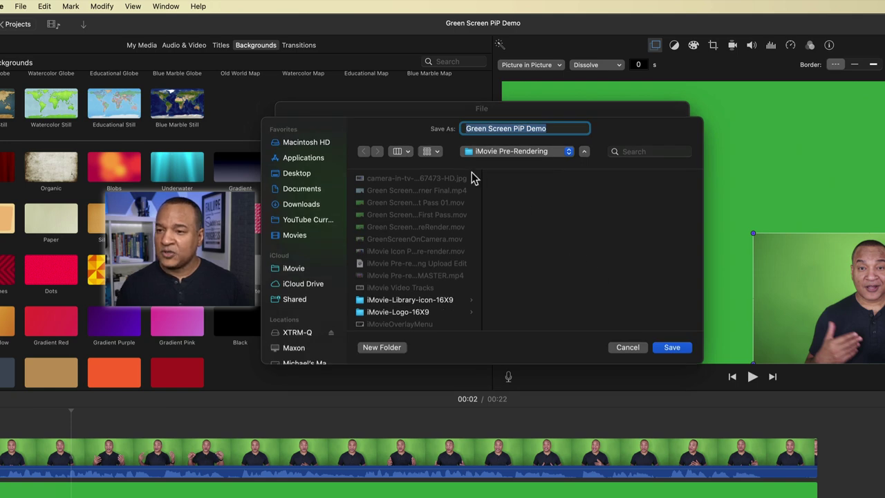
pyautogui.click(559, 128)
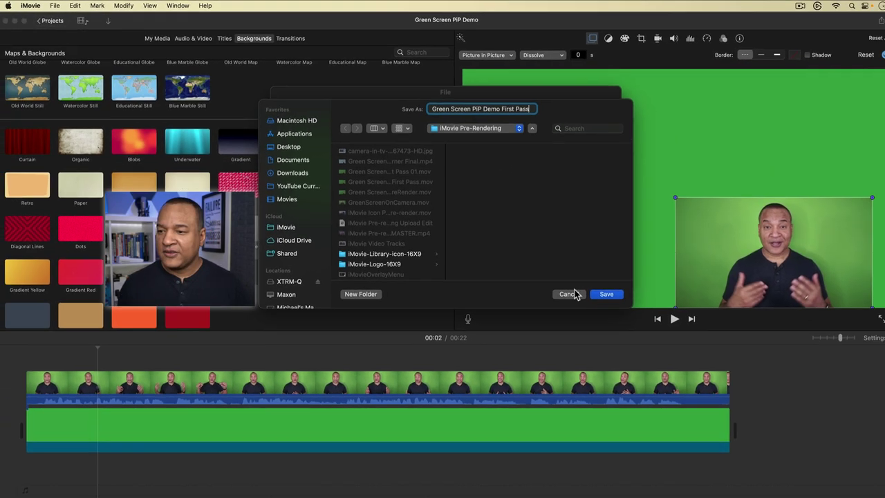
pyautogui.click(606, 294)
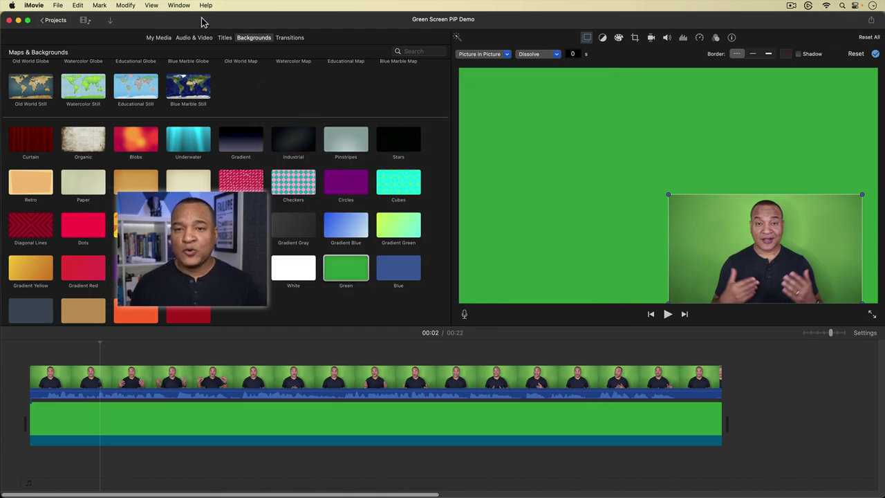
# - Return to the projects overview and create a new empty movie project
pyautogui.click(156, 39)
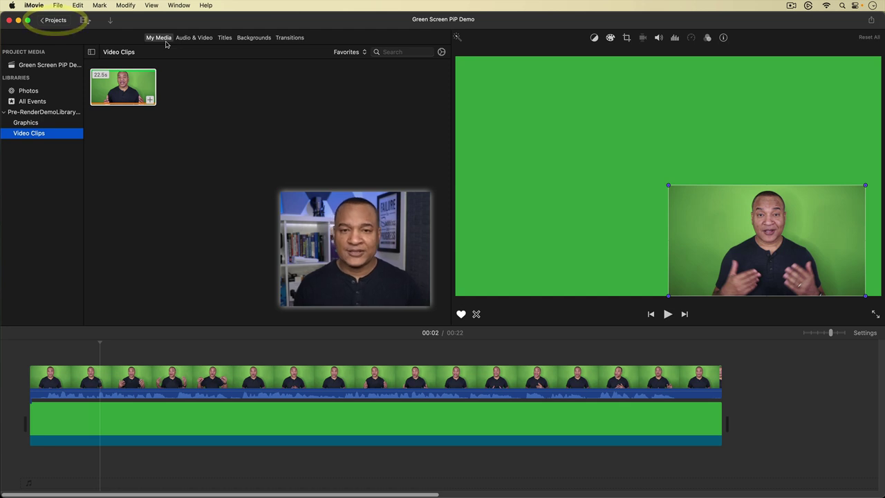
pyautogui.click(55, 20)
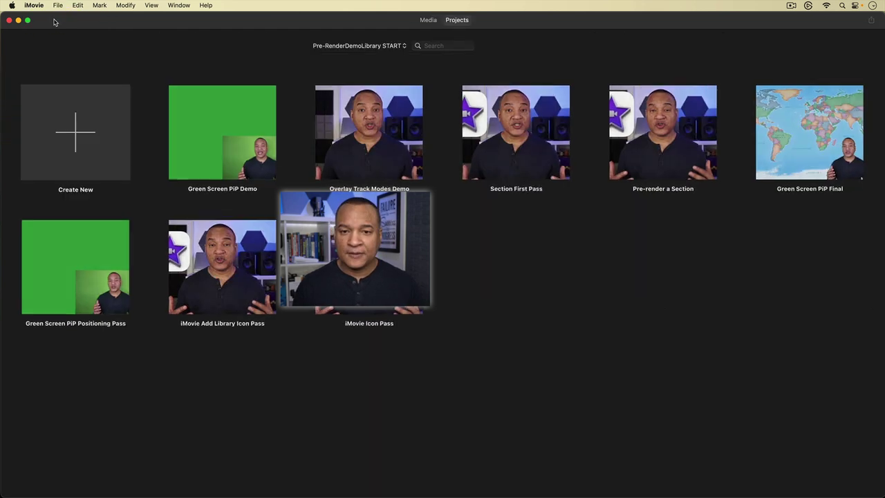
pyautogui.click(77, 137)
pyautogui.click(28, 184)
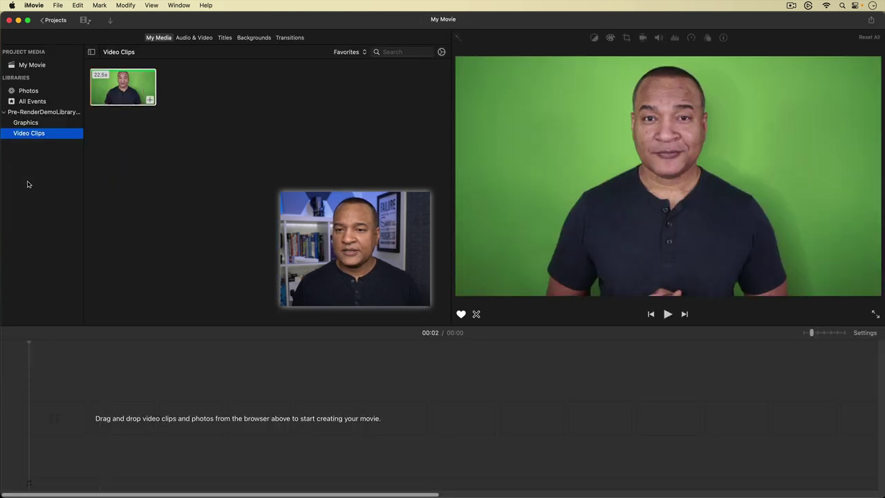
# - Save the new empty project under the name "Green Screen PiP Final" and reopen it from the projects overview
pyautogui.click(55, 21)
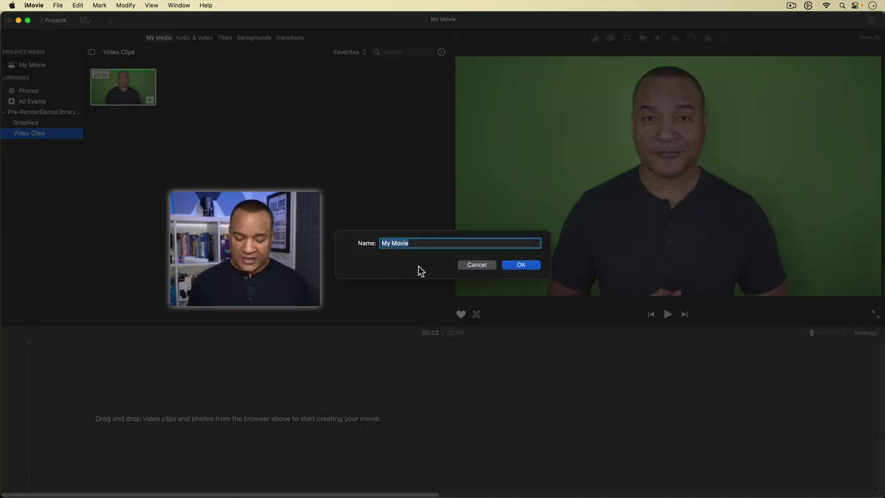
pyautogui.write('Green Scre')
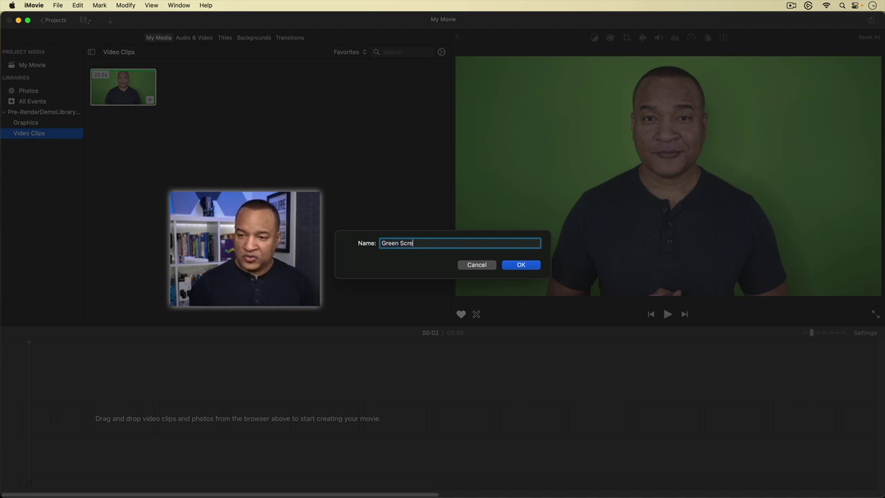
pyautogui.write('en Pi')
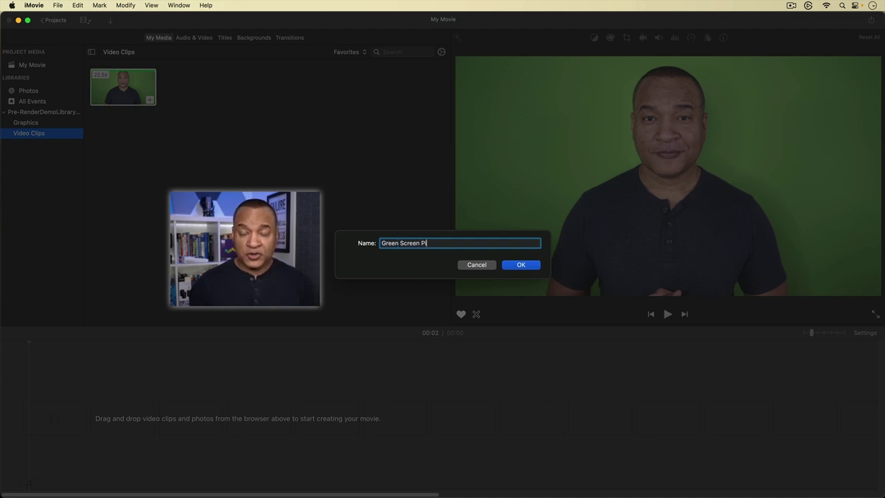
pyautogui.write('P Final')
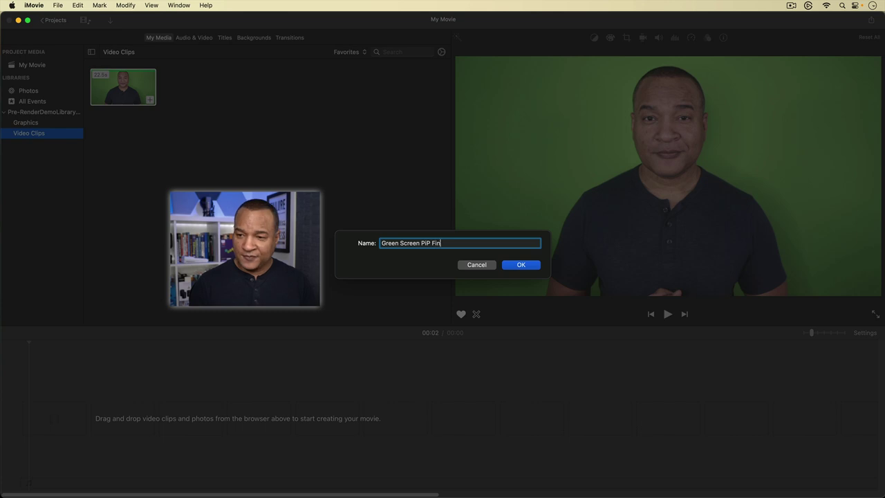
pyautogui.click(522, 264)
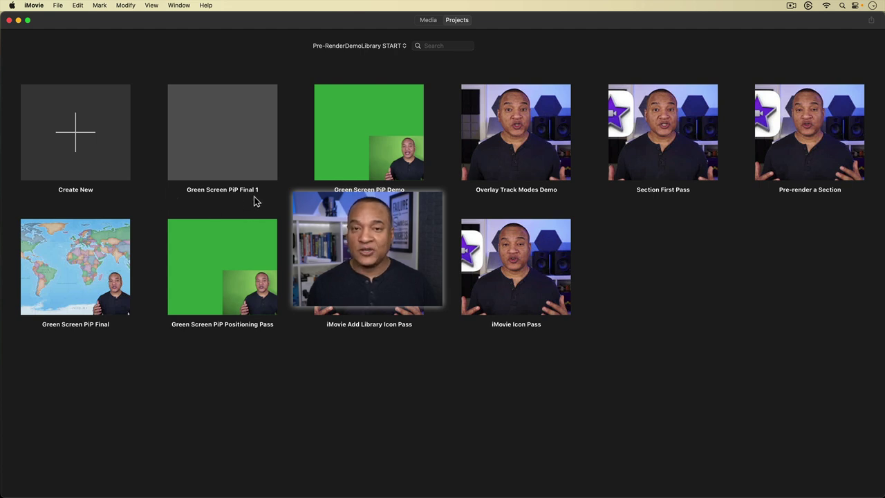
pyautogui.doubleClick(240, 133)
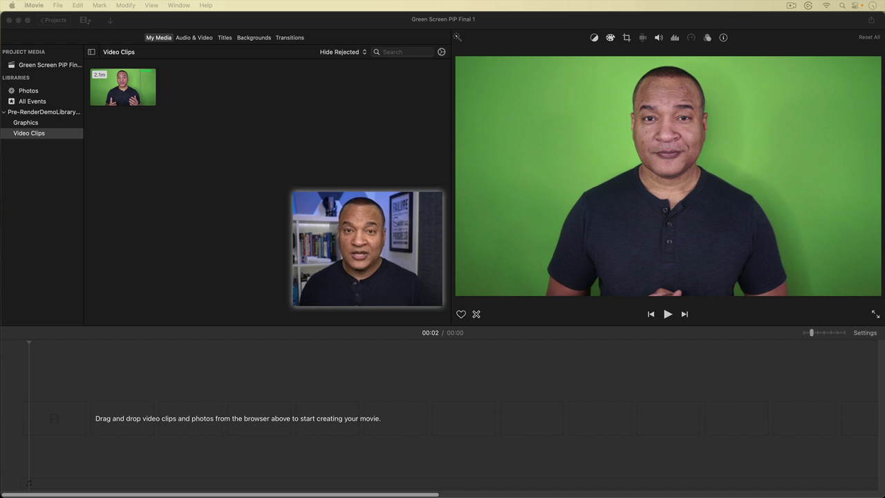
# - Import the exported first-pass green-screen clip into the Video Clips event and play it to check the sliding inset
pyautogui.moveTo(7, 239); pyautogui.dragTo(221, 178)
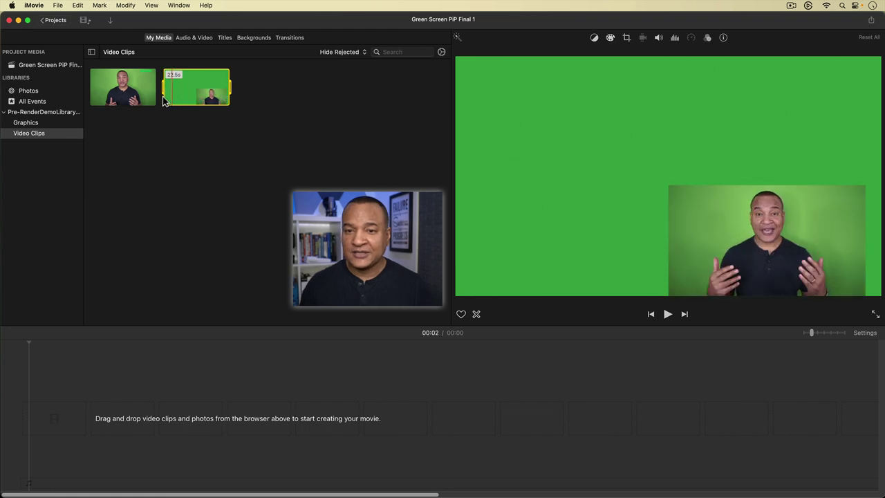
pyautogui.press('space')
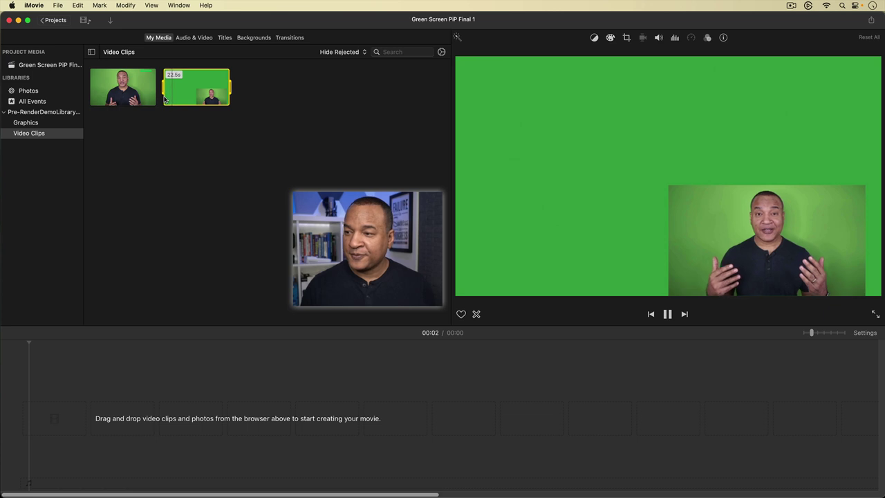
pyautogui.press('space')
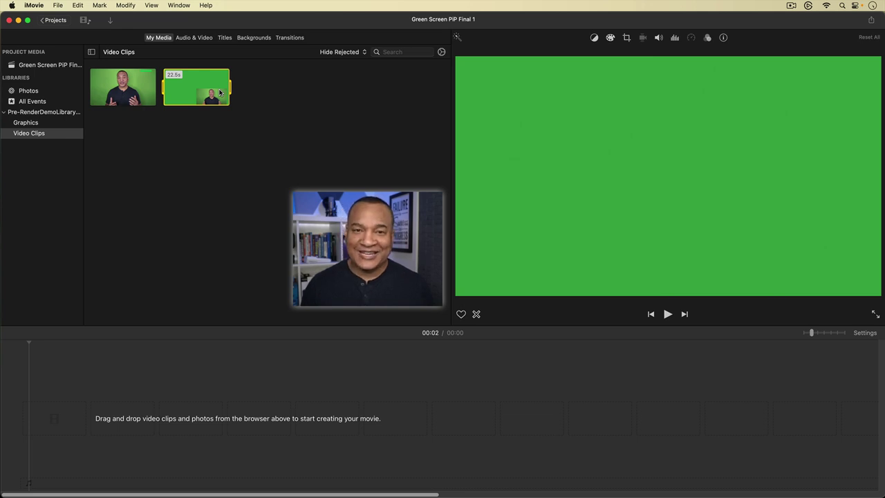
# - Add the Educational Still map background to the empty timeline
pyautogui.click(254, 38)
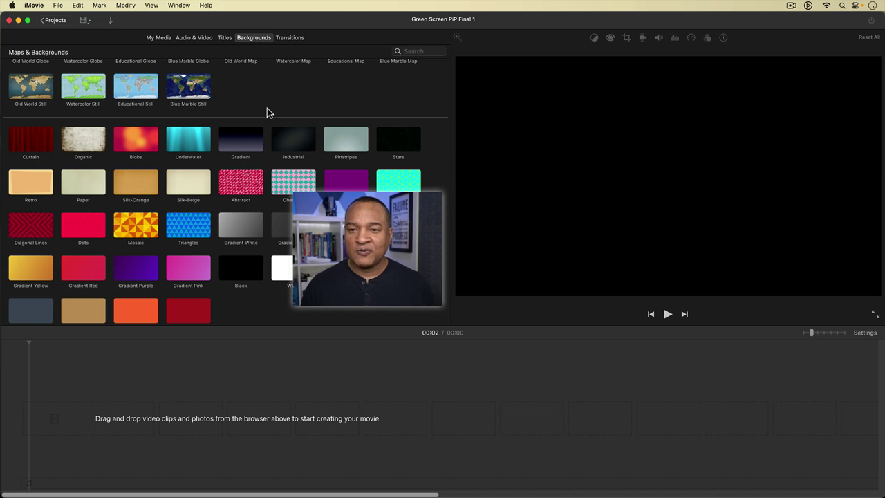
pyautogui.scroll(2, 267, 111)
pyautogui.click(136, 125)
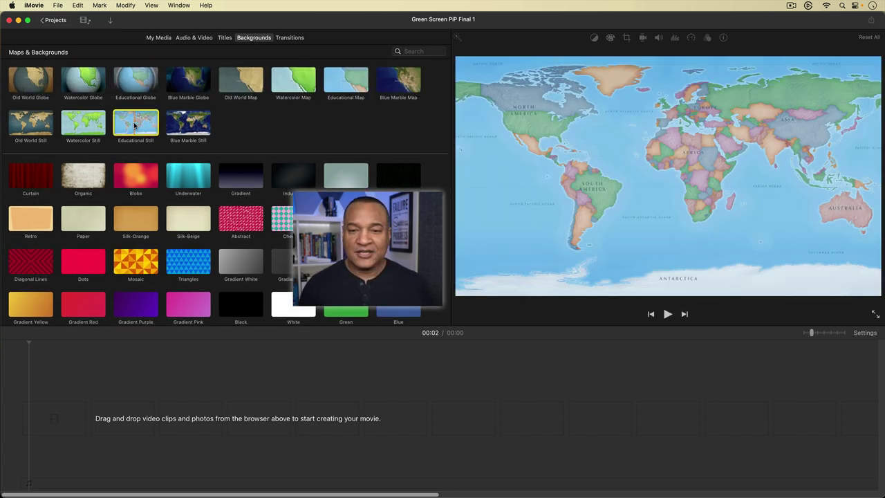
pyautogui.press('e')
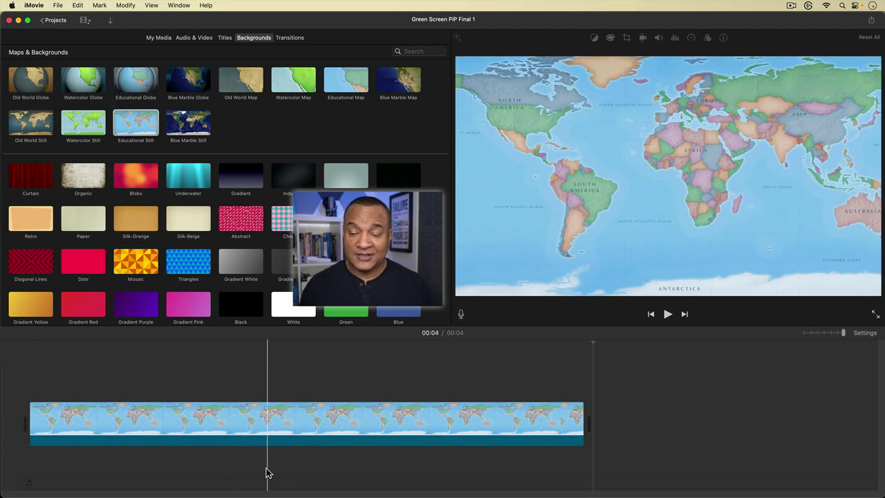
# - Change the map background's cropping style from Ken Burns to Crop to Fill and apply it
pyautogui.click(217, 423)
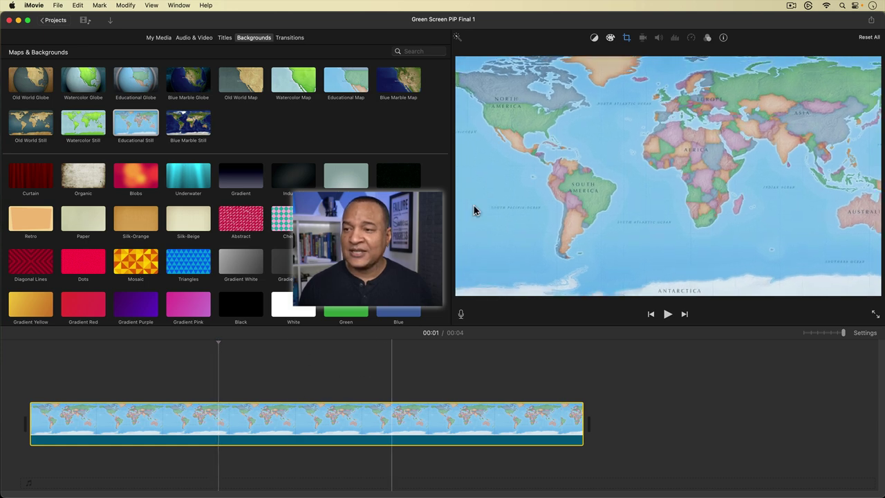
pyautogui.click(627, 38)
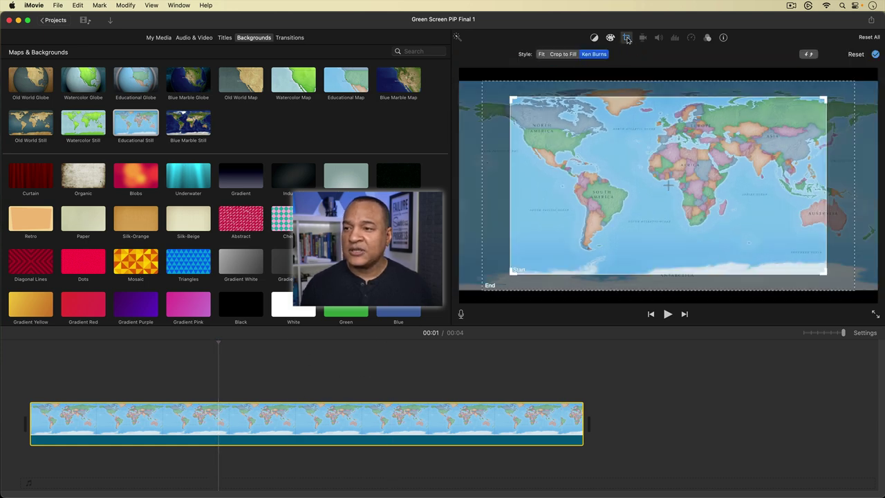
pyautogui.click(564, 54)
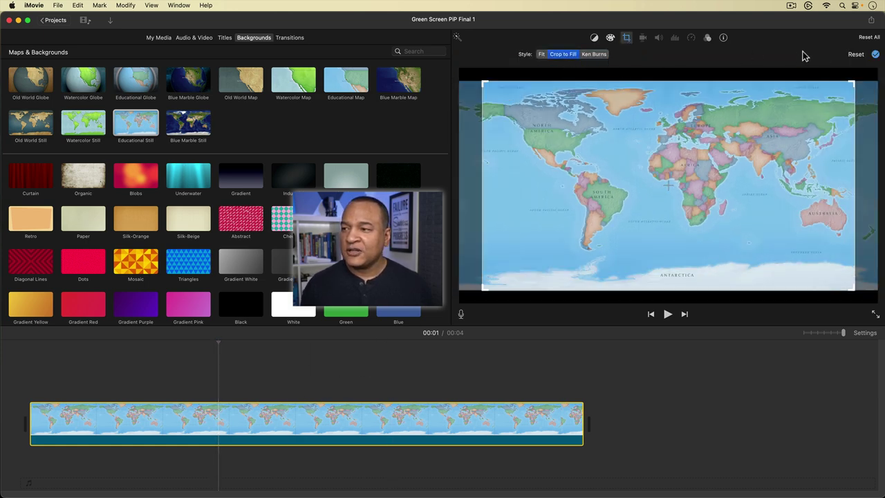
pyautogui.click(876, 54)
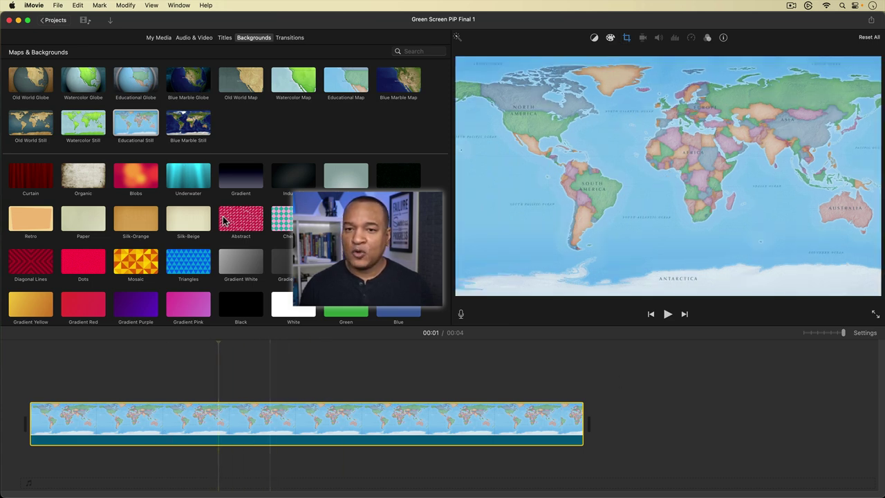
# - Connect the pre-rendered green-screen clip as an overlay above the map background at the project's start
pyautogui.click(158, 37)
pyautogui.click(39, 341)
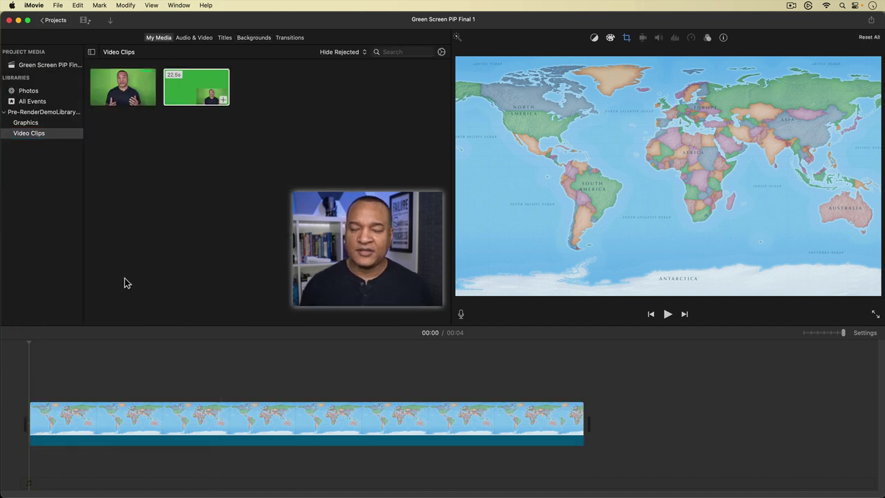
pyautogui.click(197, 95)
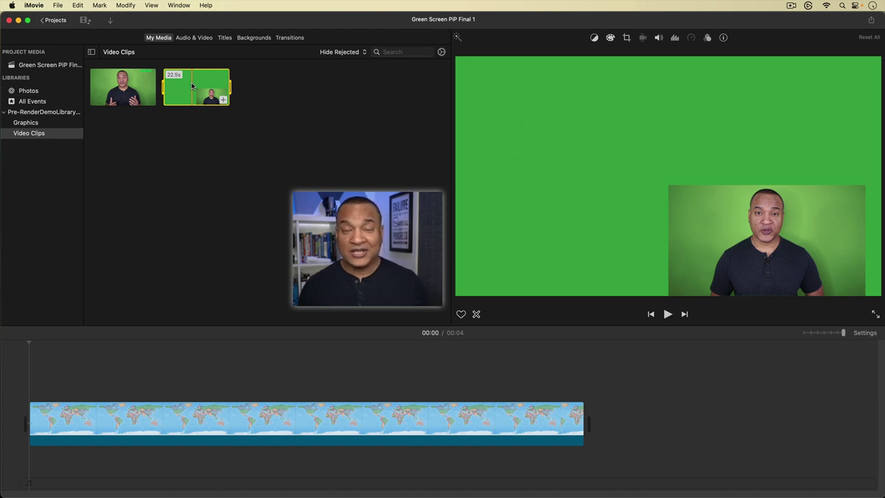
pyautogui.press('q')
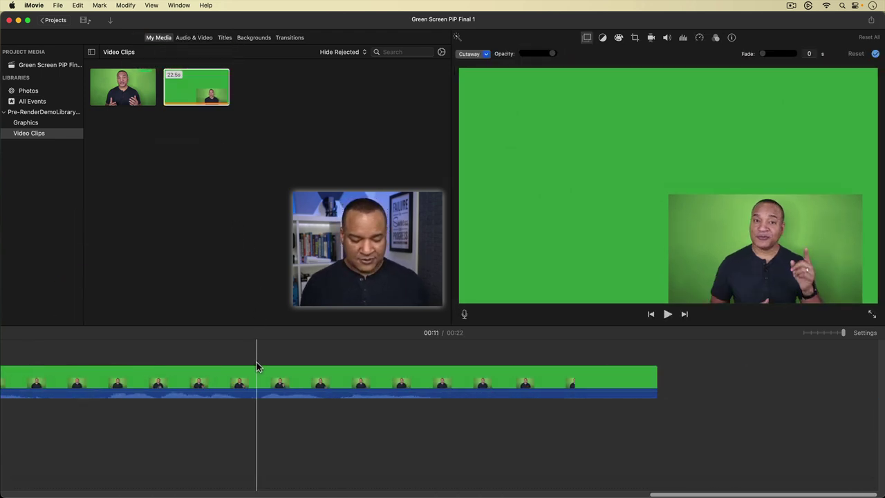
# - Extend the map background to match the overlay clip's full length and play the start of the project
pyautogui.press('super+minus')
pyautogui.hscroll(-10, 257, 366)
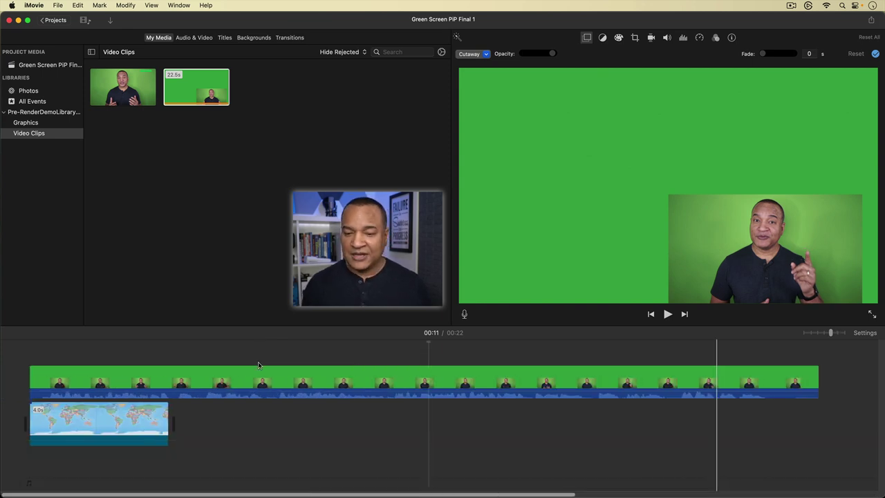
pyautogui.click(167, 418)
pyautogui.moveTo(167, 418); pyautogui.dragTo(834, 424)
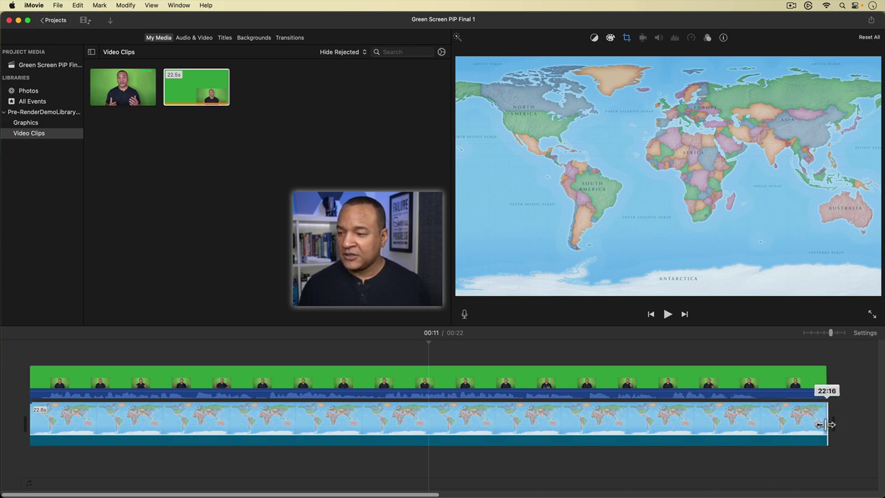
pyautogui.press('space')
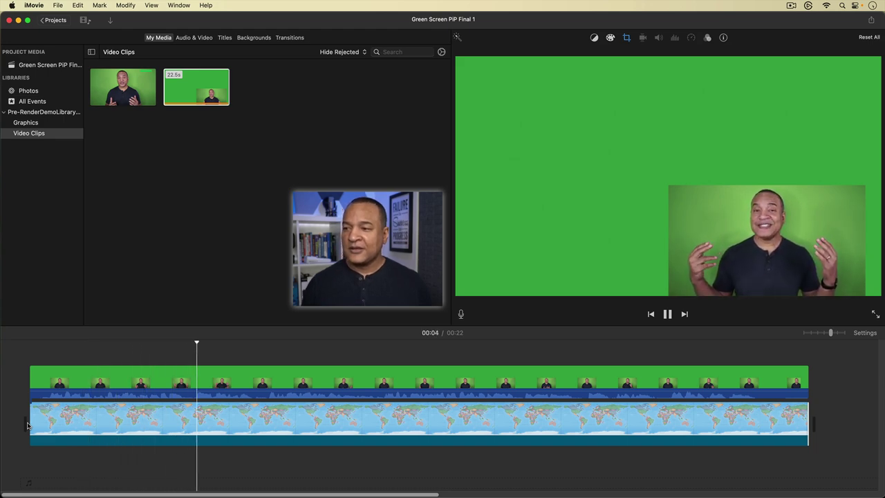
pyautogui.press('space')
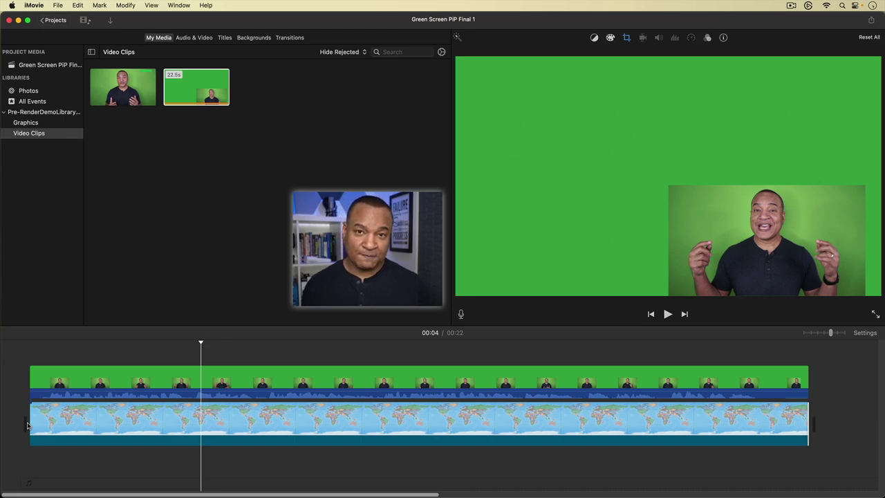
# - Set the overlay clip to Green/Blue Screen, erase the inset's leftover background with the Clean-up eraser, and play from the beginning
pyautogui.click(395, 374)
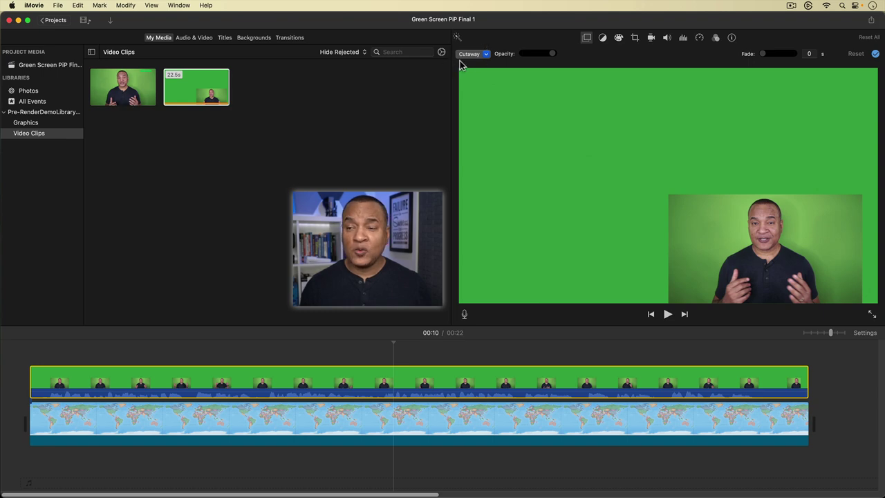
pyautogui.click(483, 55)
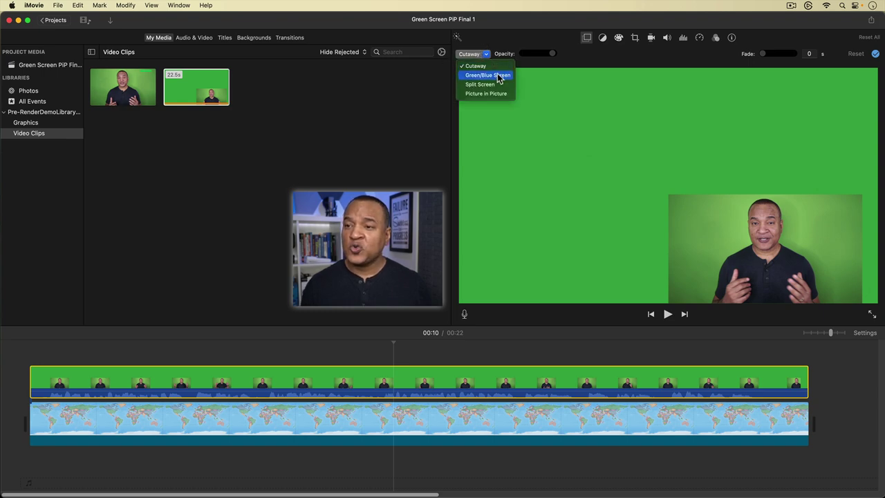
pyautogui.click(498, 77)
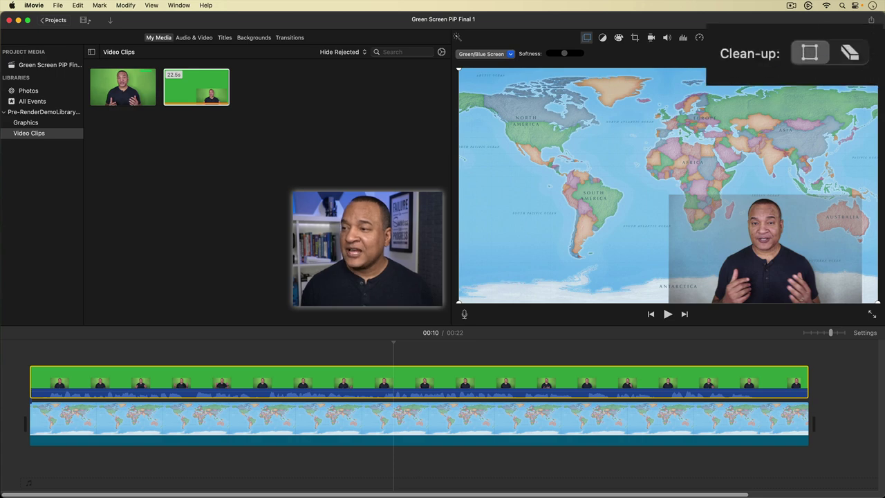
pyautogui.click(822, 53)
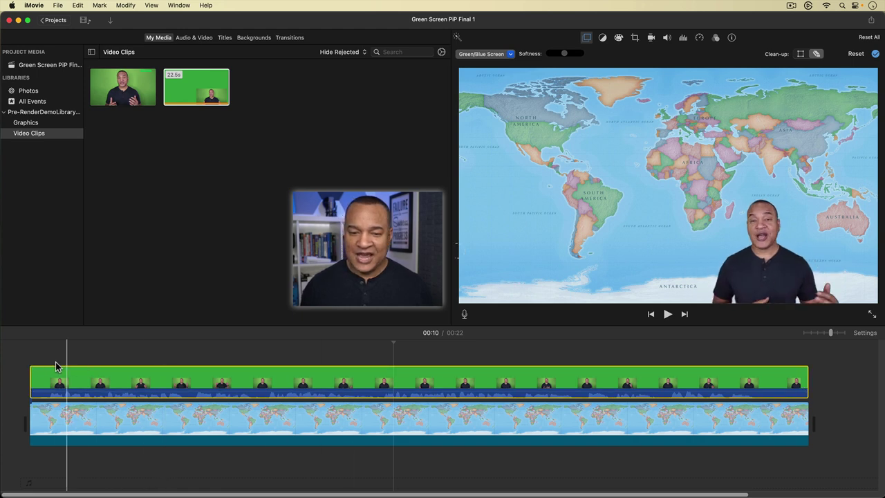
pyautogui.press('\\')
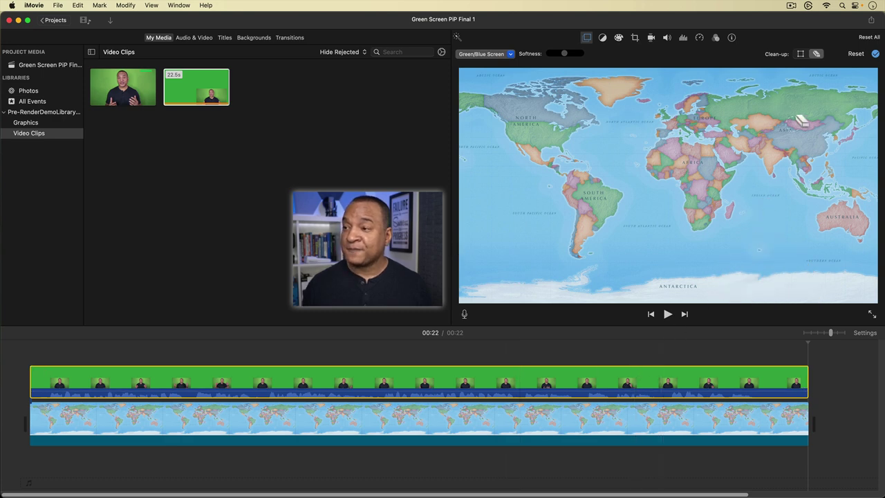
# - Start a file export of the finished composite with quality High and compression Better Quality
pyautogui.click(872, 21)
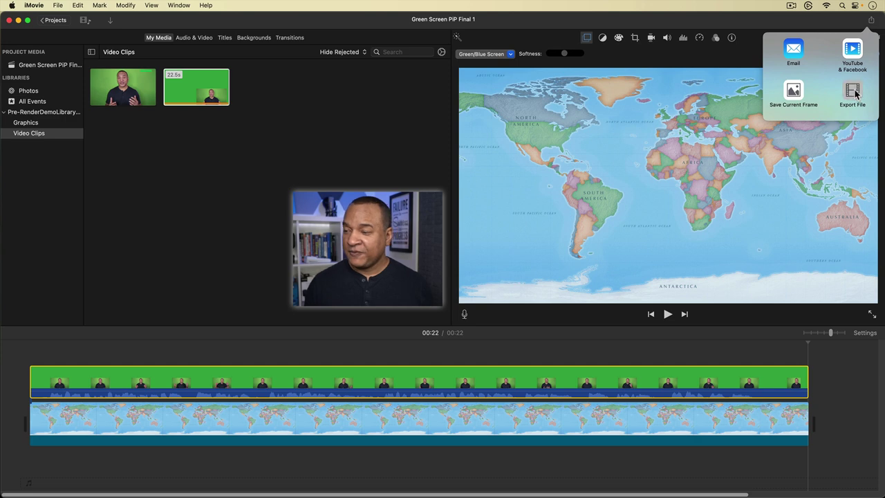
pyautogui.click(855, 94)
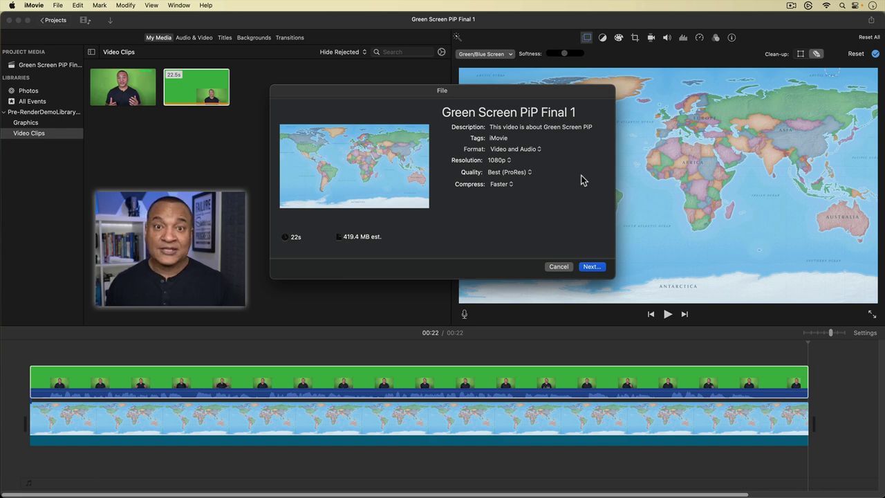
pyautogui.click(528, 173)
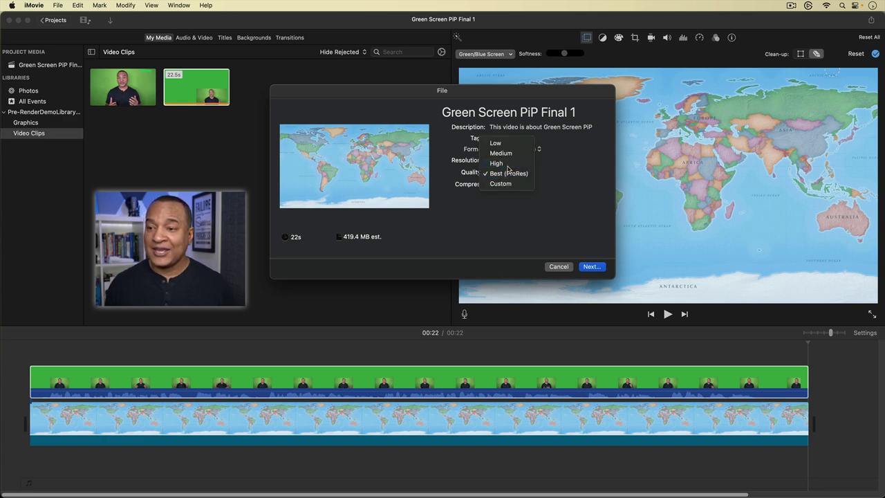
pyautogui.click(508, 164)
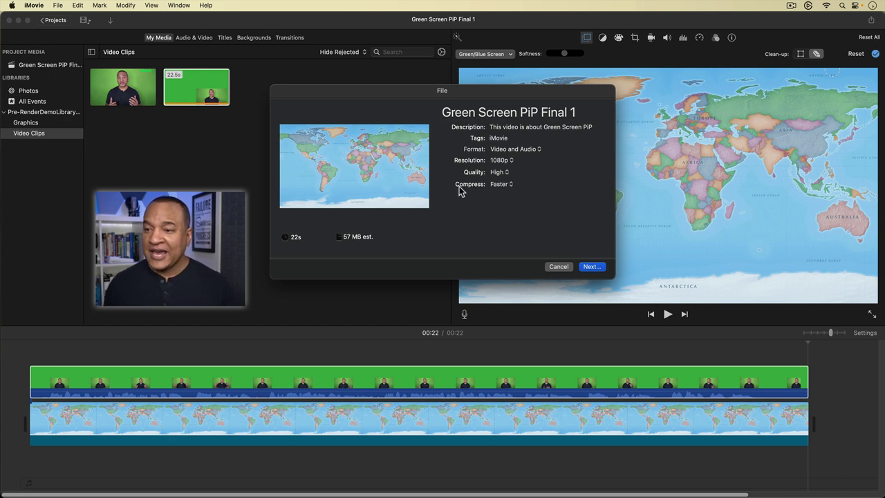
pyautogui.click(504, 186)
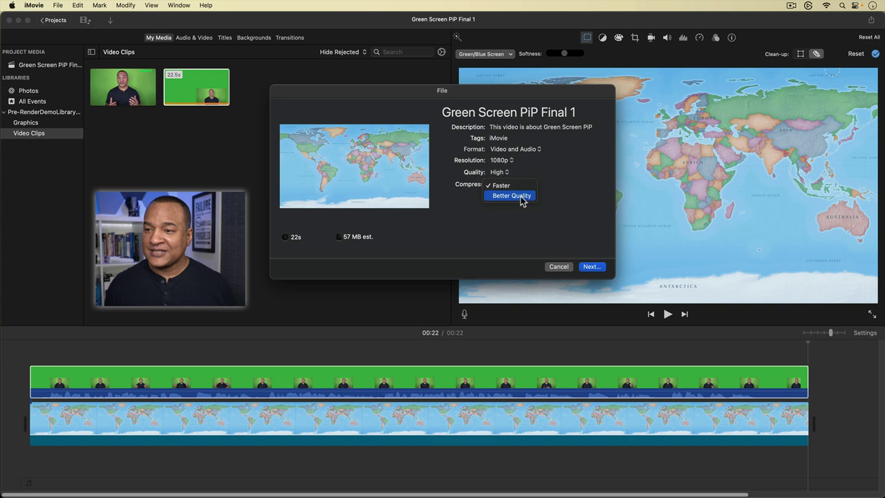
pyautogui.click(512, 196)
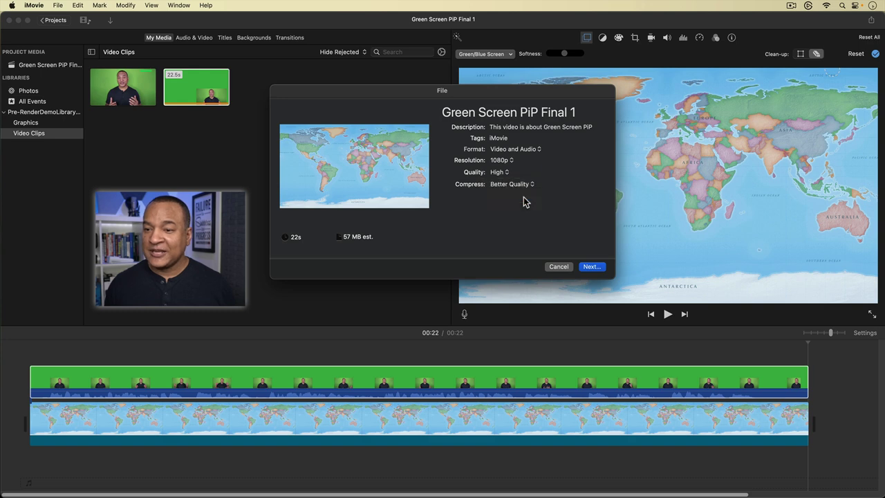
# - Save the export as "Green Screen PiP Final Export" in the iMovie Pre-Rendering folder
pyautogui.click(591, 267)
pyautogui.click(516, 107)
pyautogui.press('BackSpace')
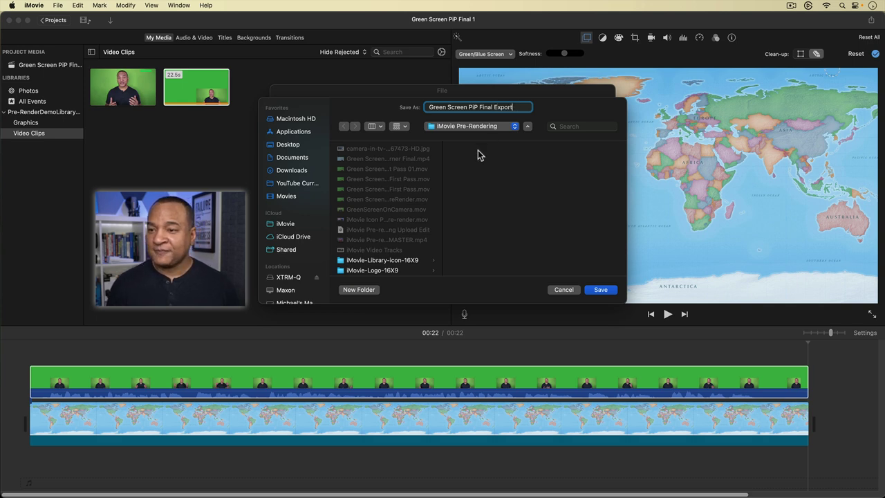
pyautogui.click(601, 290)
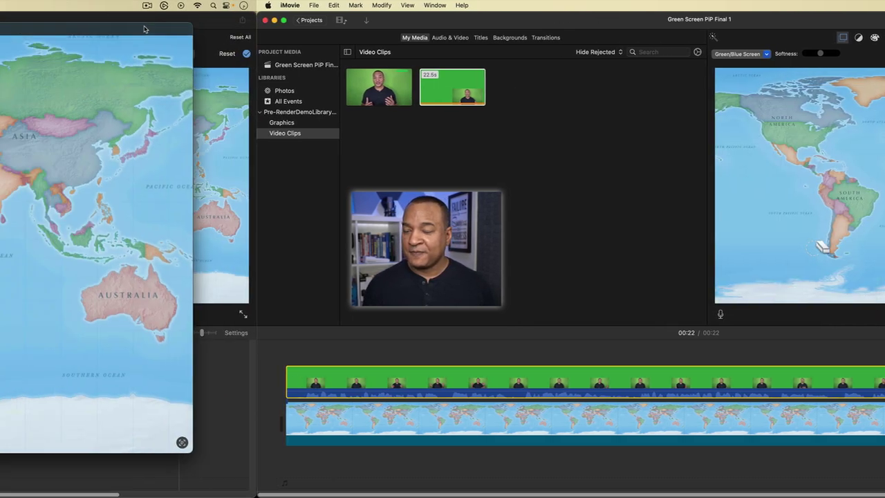